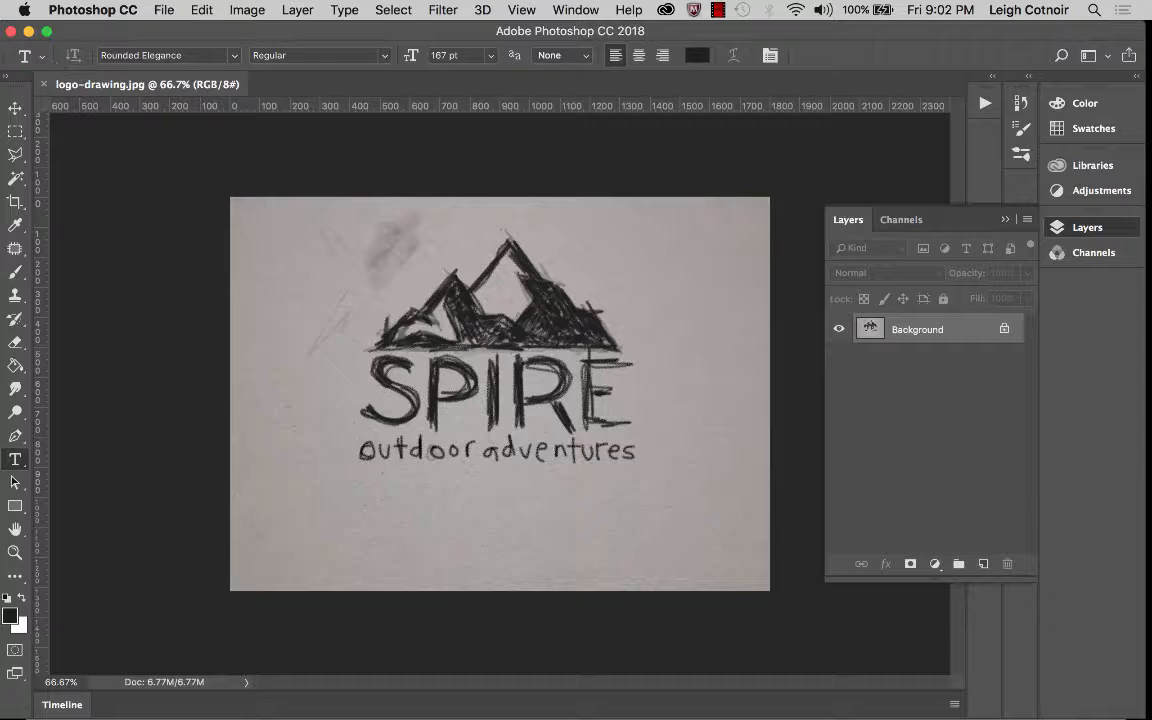
- Set the type font to Rockwell Extra Bold and open the full character formatting settings
{"action": "left_click", "coordinate": [210, 55]}
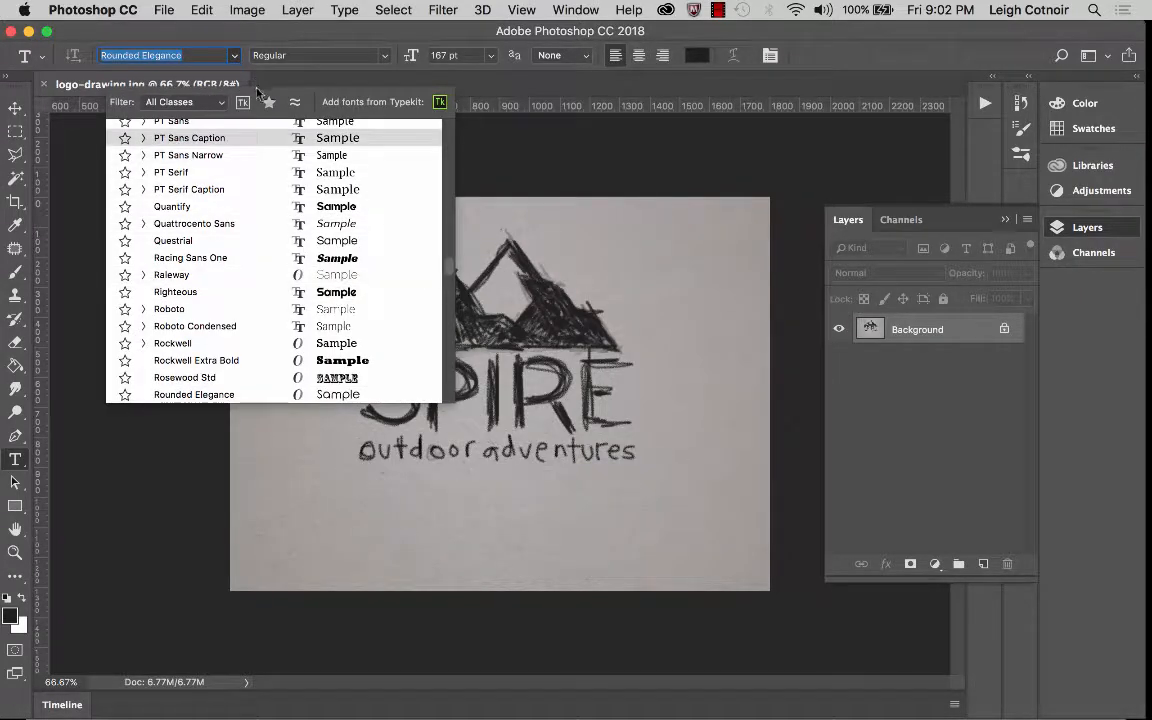
{"action": "left_click", "coordinate": [250, 30]}
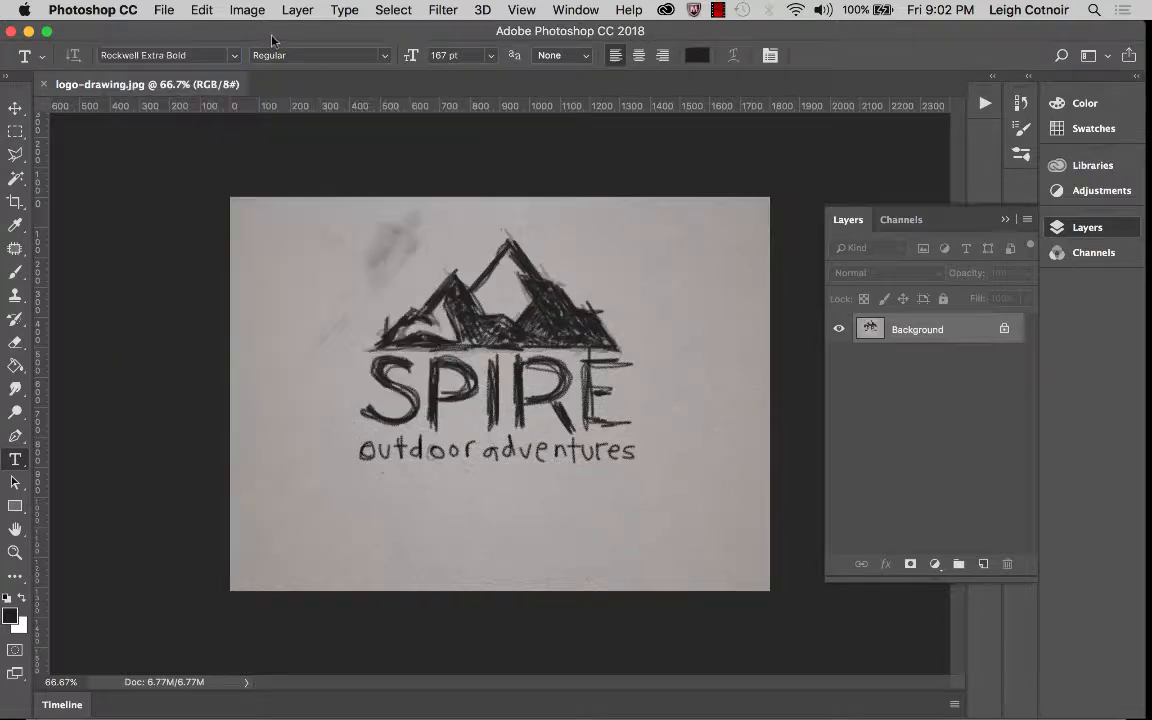
{"action": "left_click", "coordinate": [585, 9]}
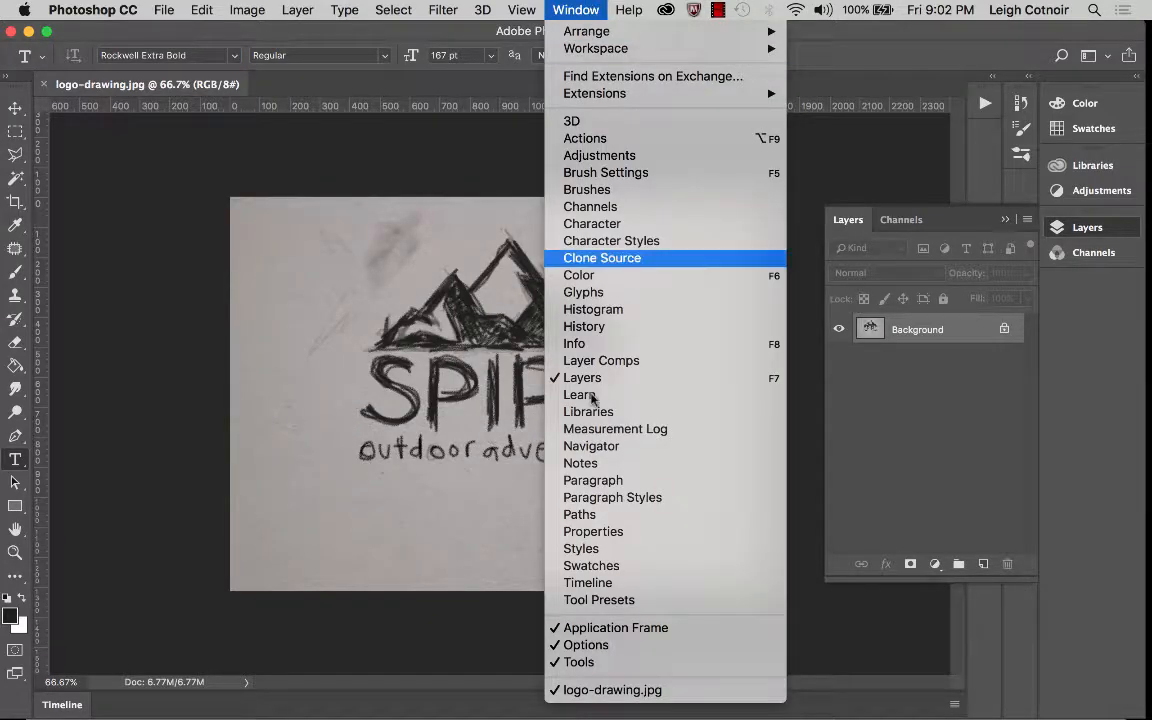
{"action": "left_click", "coordinate": [612, 226]}
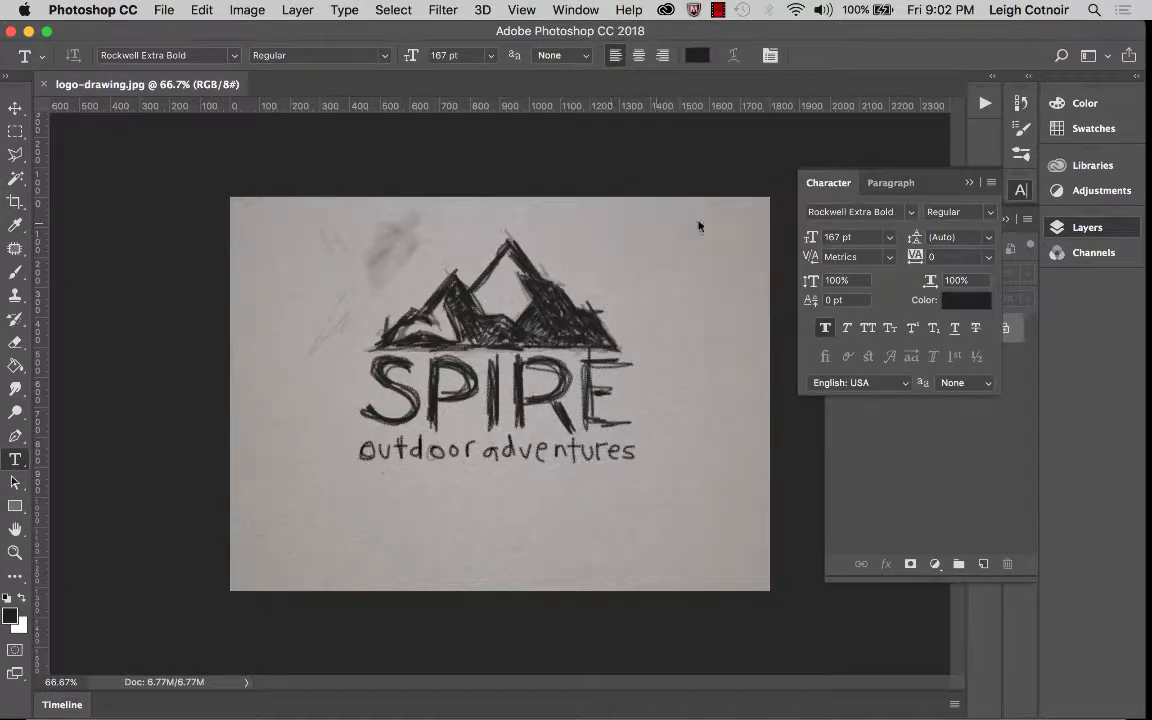
- Set the paragraph alignment to centered and return to the character formatting settings
{"action": "left_click", "coordinate": [893, 183]}
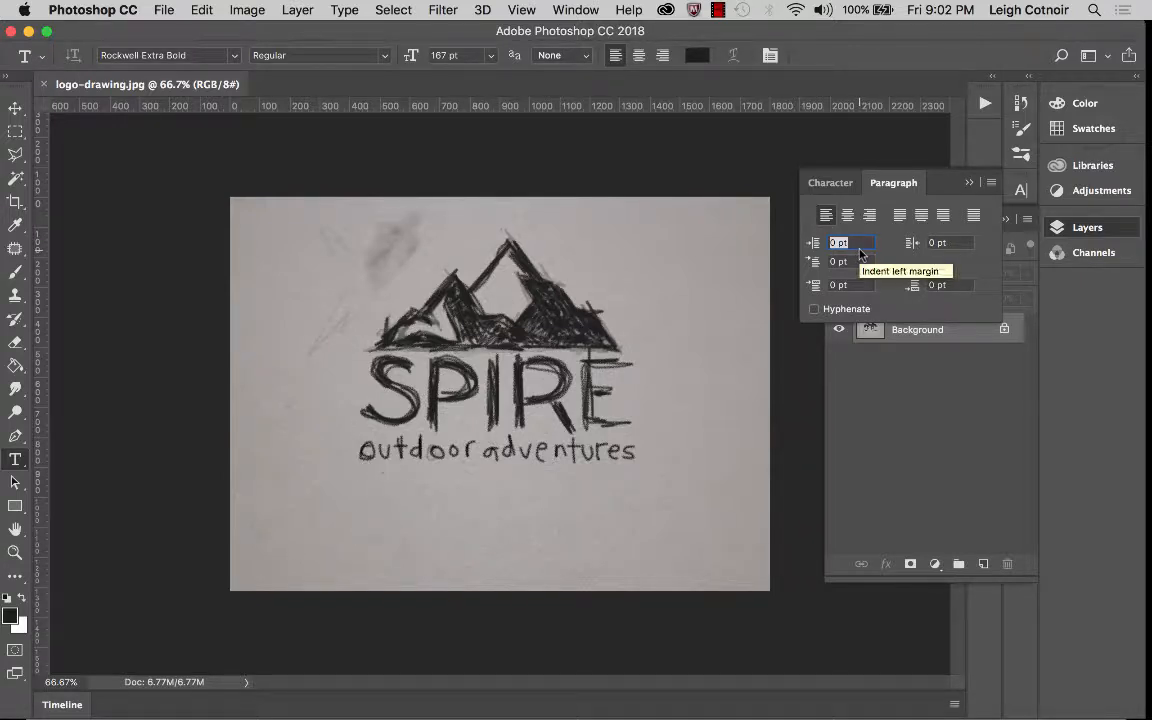
{"action": "left_click", "coordinate": [848, 216]}
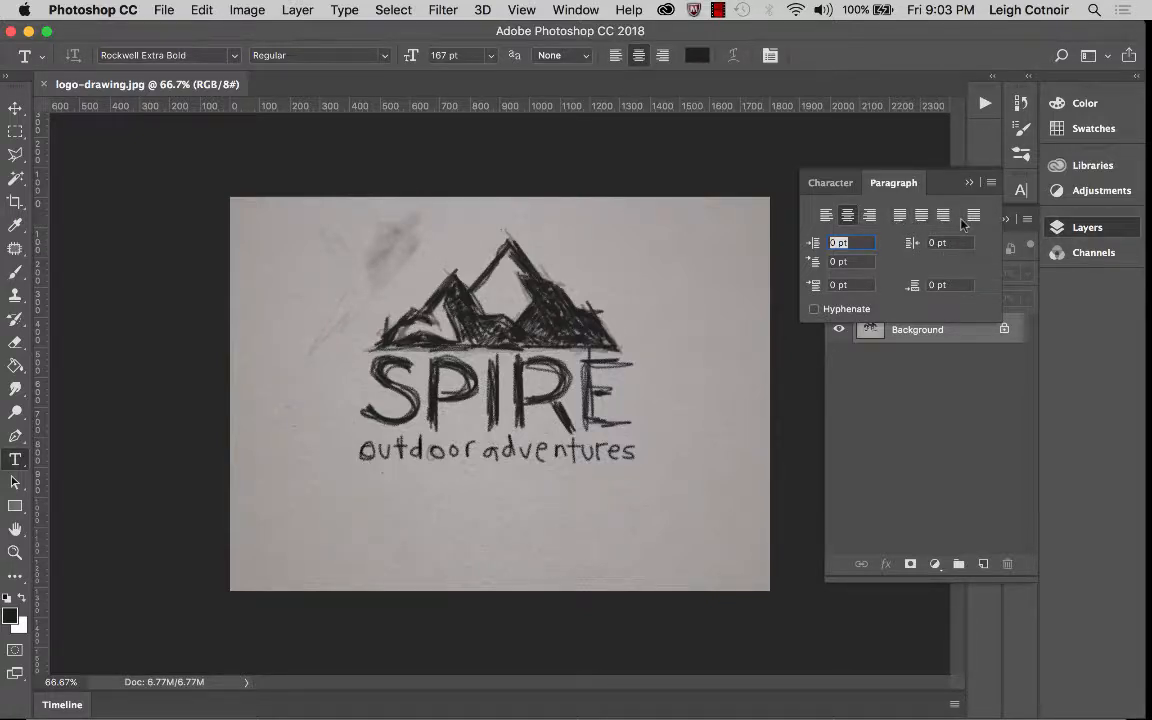
{"action": "left_click", "coordinate": [829, 185]}
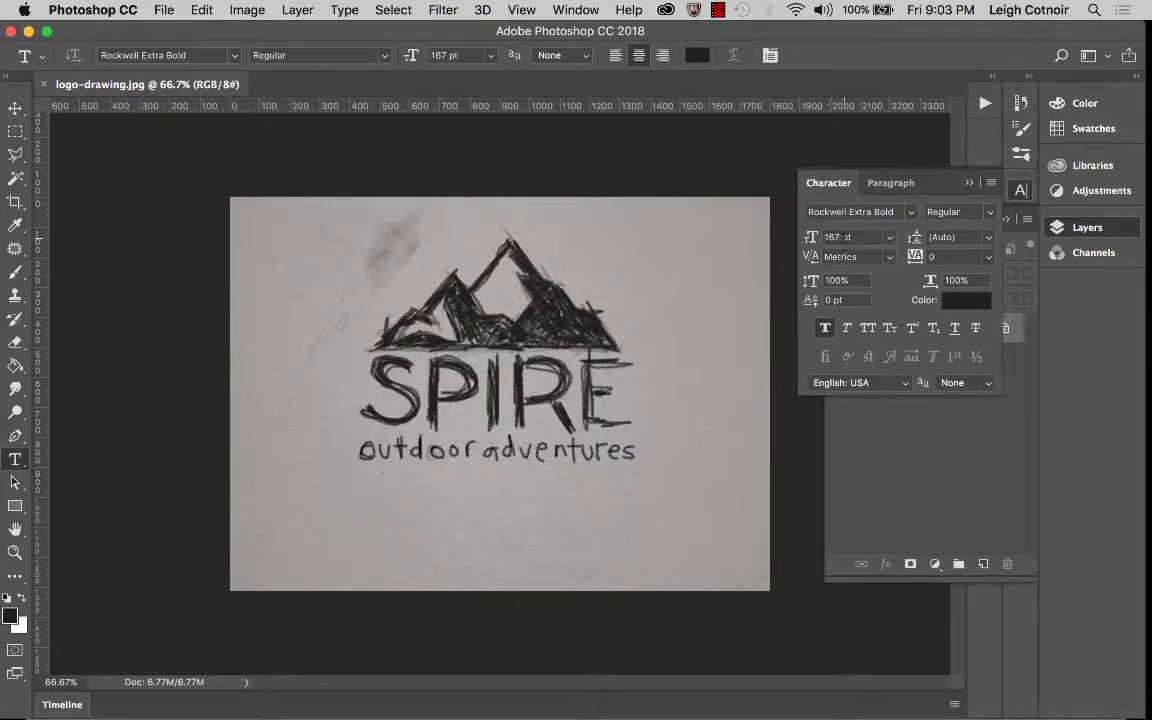
- Add the text SPIRE in Rockwell Extra Bold beside the peak of the sketched mountains
{"action": "left_click", "coordinate": [576, 258]}
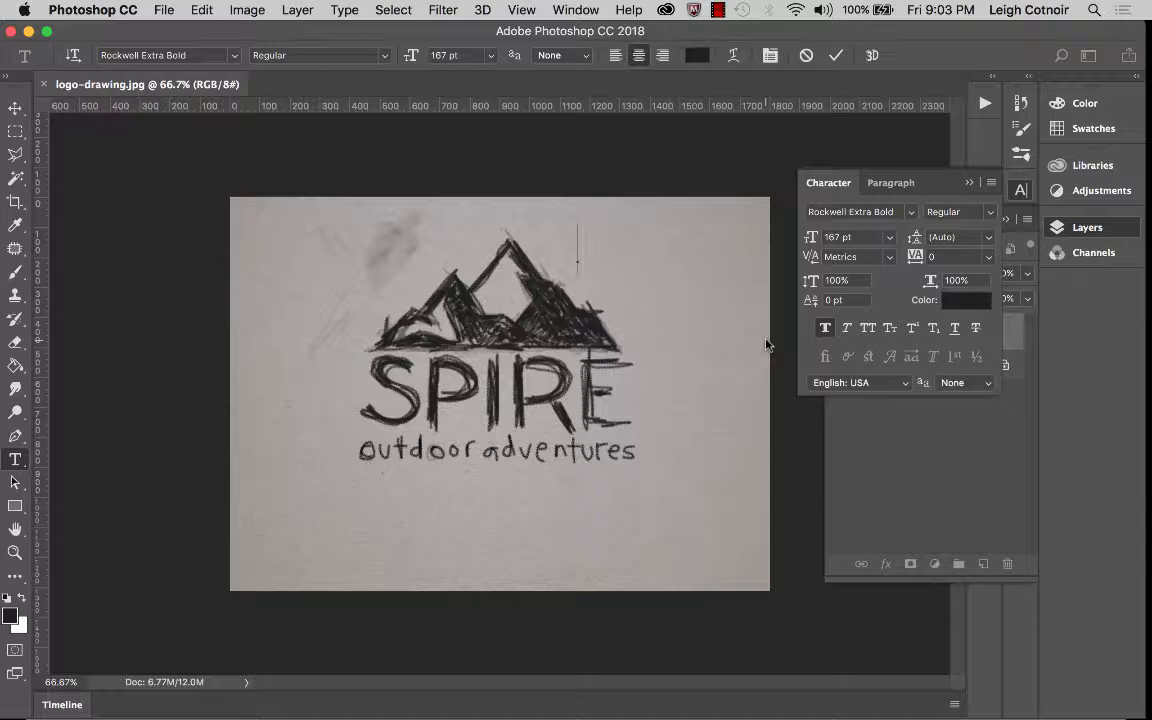
{"action": "type", "text": "SPIRE"}
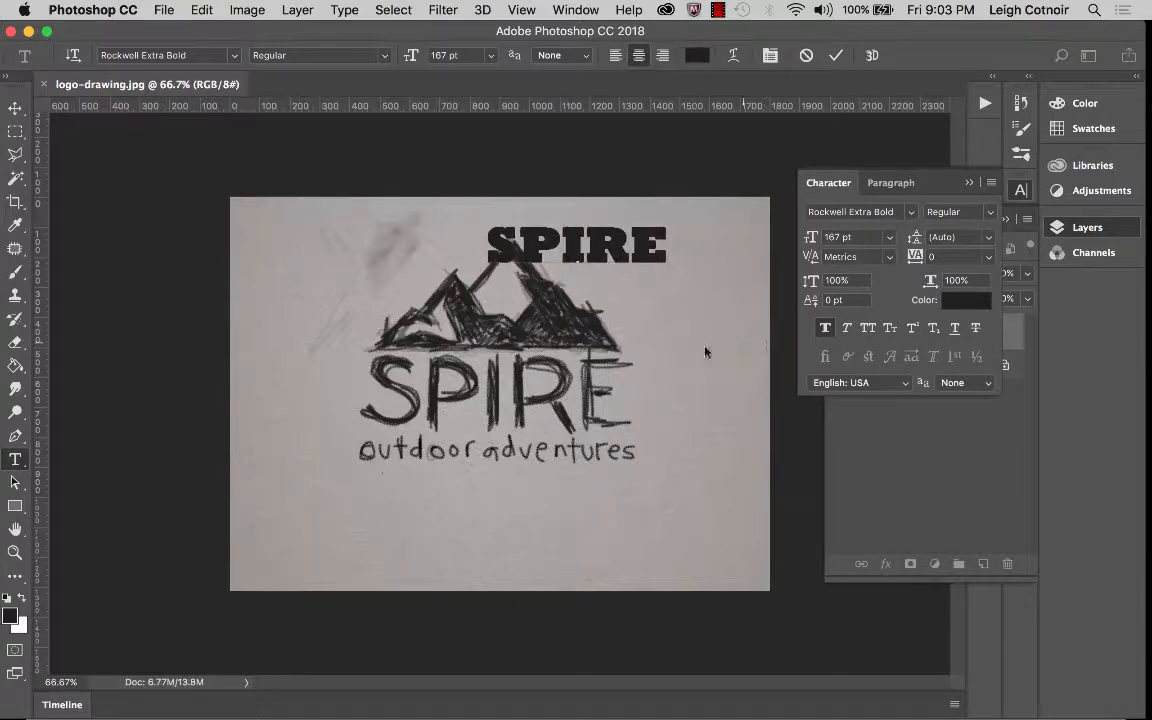
{"action": "key", "text": "super+a"}
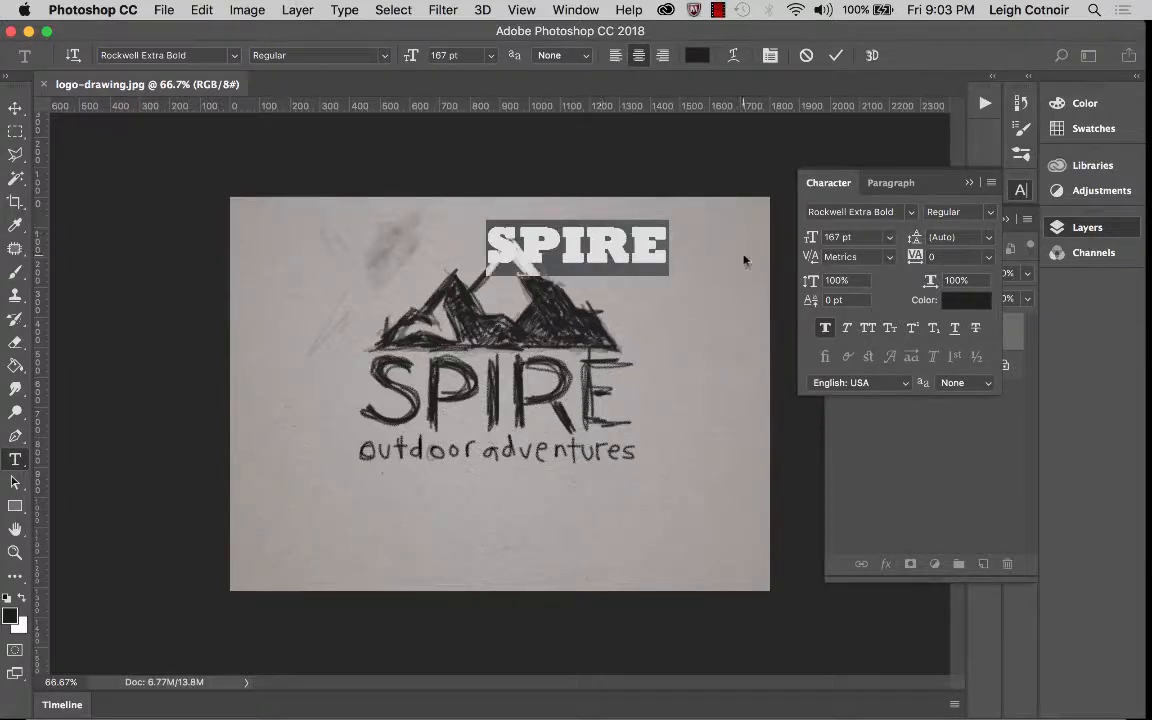
{"action": "left_click", "coordinate": [911, 212]}
{"action": "left_click", "coordinate": [911, 213]}
{"action": "key", "text": "super+Return"}
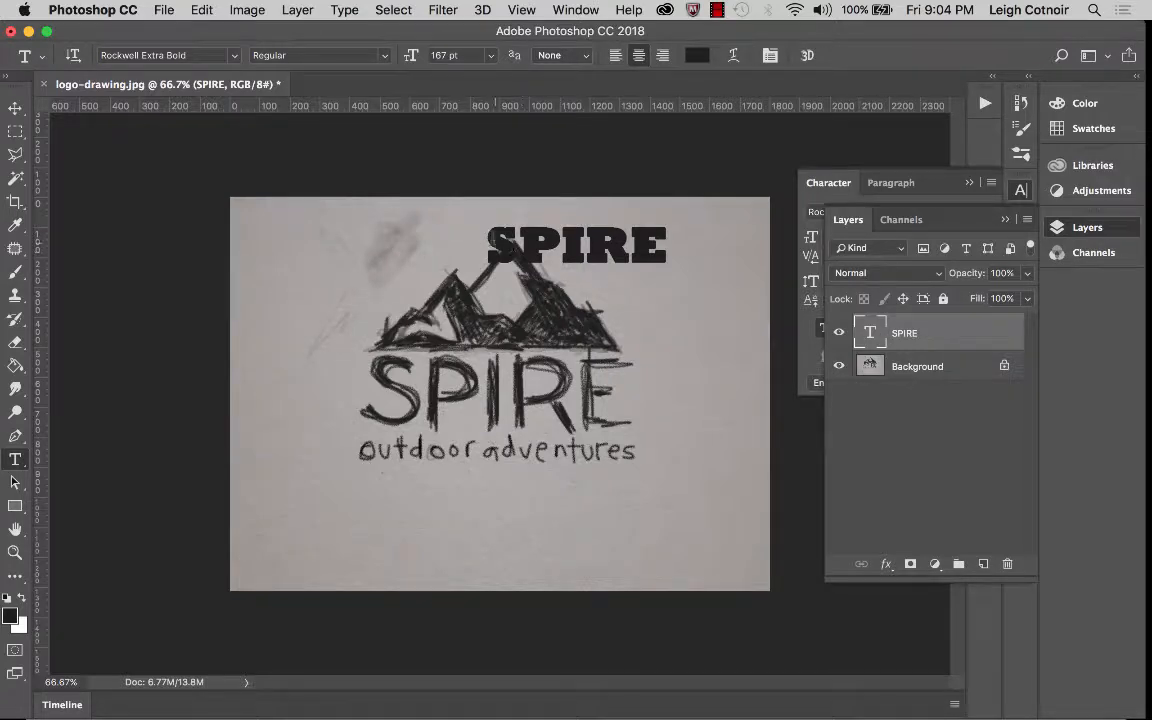
- Set the font size of the whole SPIRE text to 200 pt
{"action": "left_click_drag", "start_coordinate": [492, 243], "coordinate": [784, 262]}
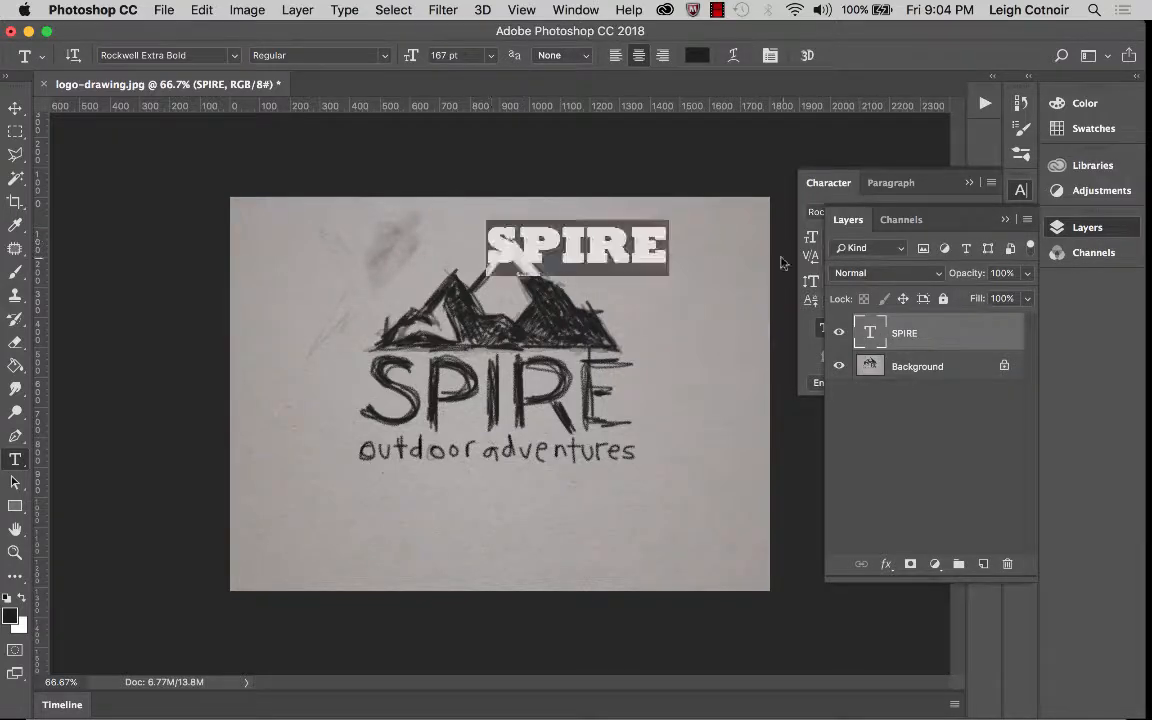
{"action": "left_click", "coordinate": [817, 190]}
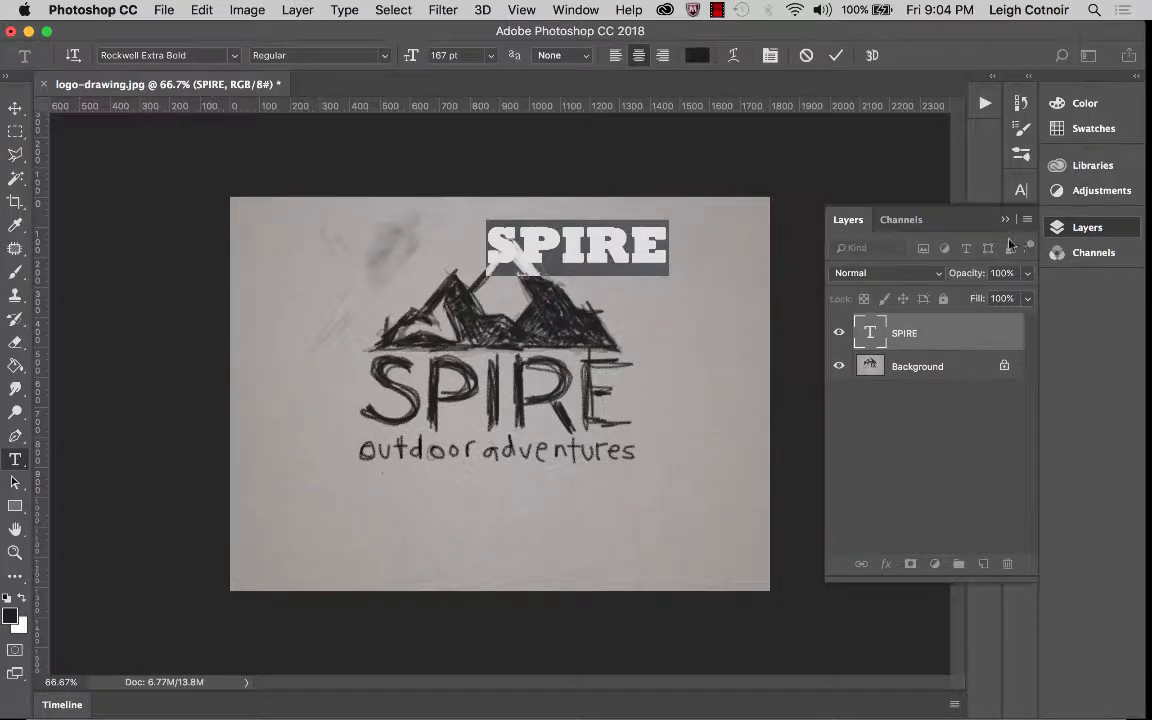
{"action": "left_click", "coordinate": [585, 10]}
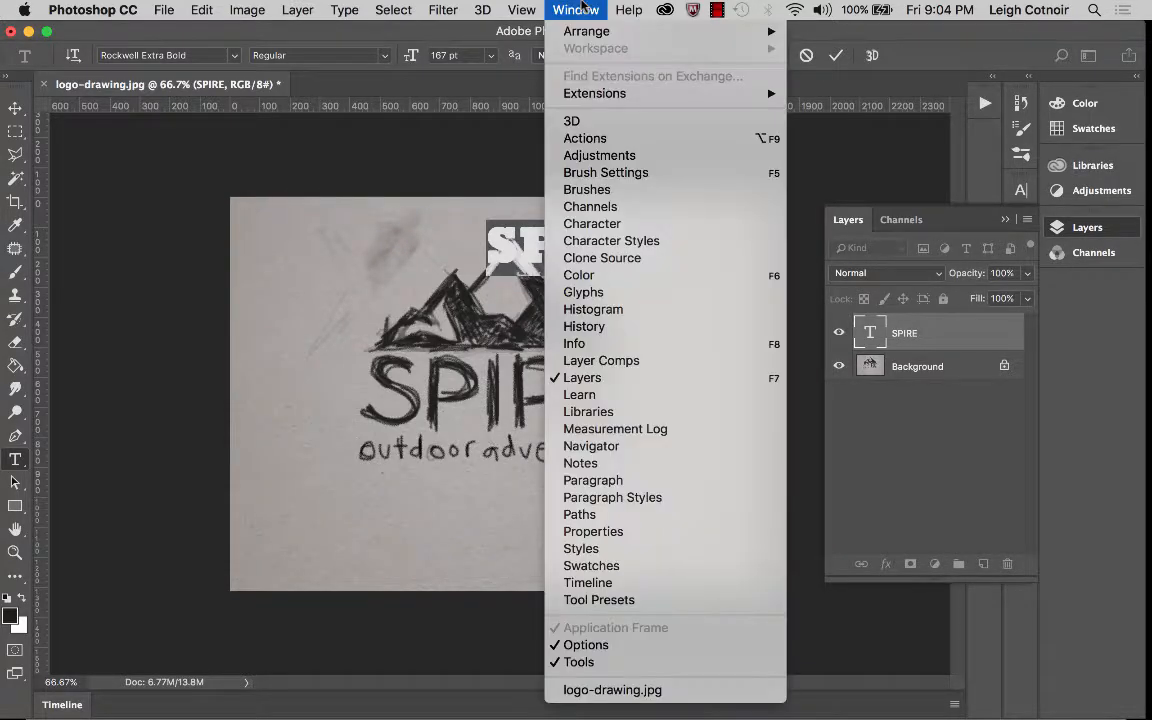
{"action": "left_click", "coordinate": [589, 224]}
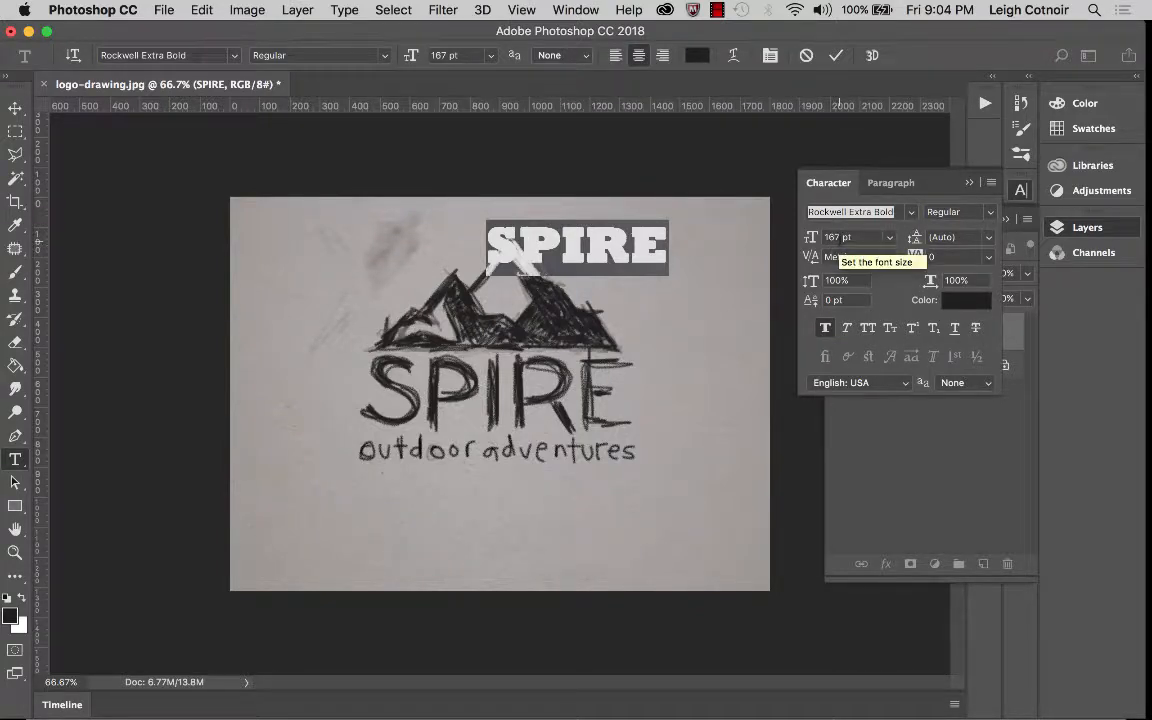
{"action": "left_click", "coordinate": [890, 240]}
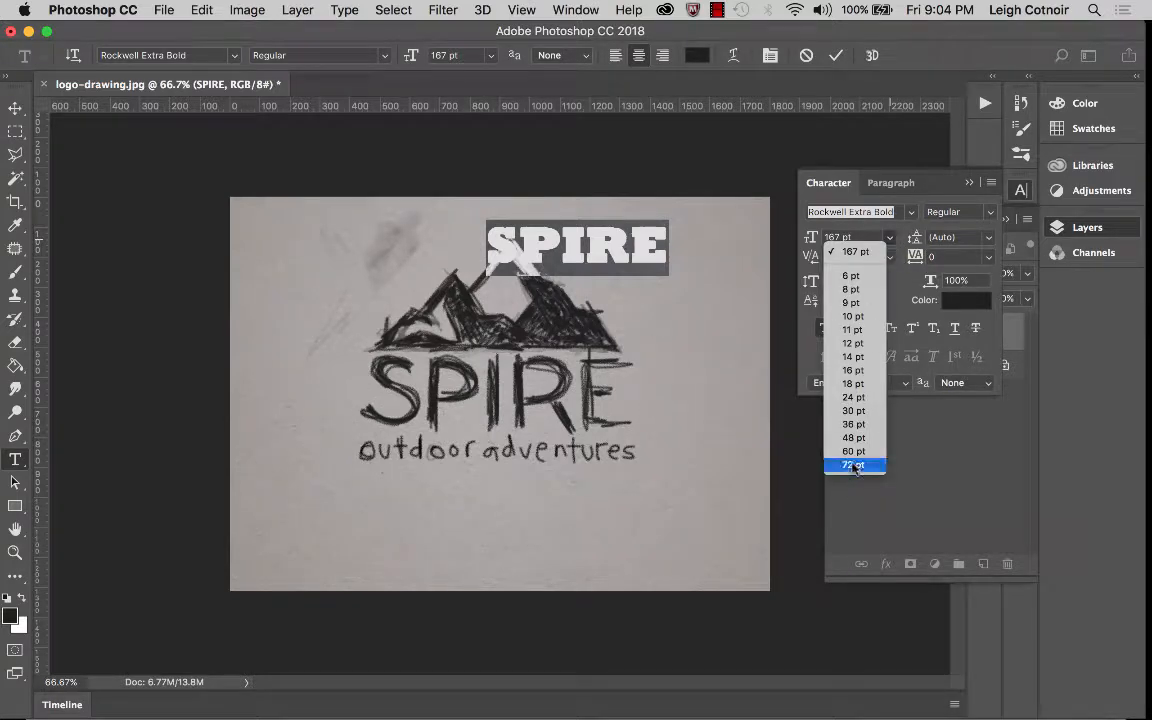
{"action": "left_click", "coordinate": [951, 479]}
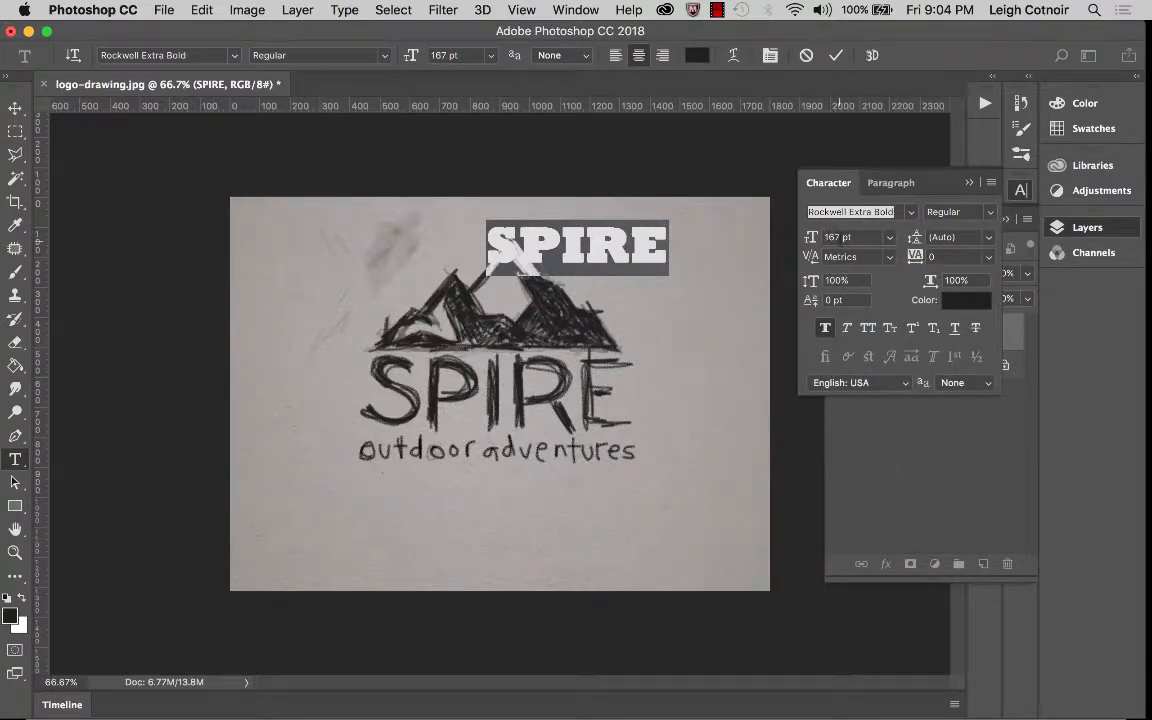
{"action": "key", "text": "Tab"}
{"action": "type", "text": "200"}
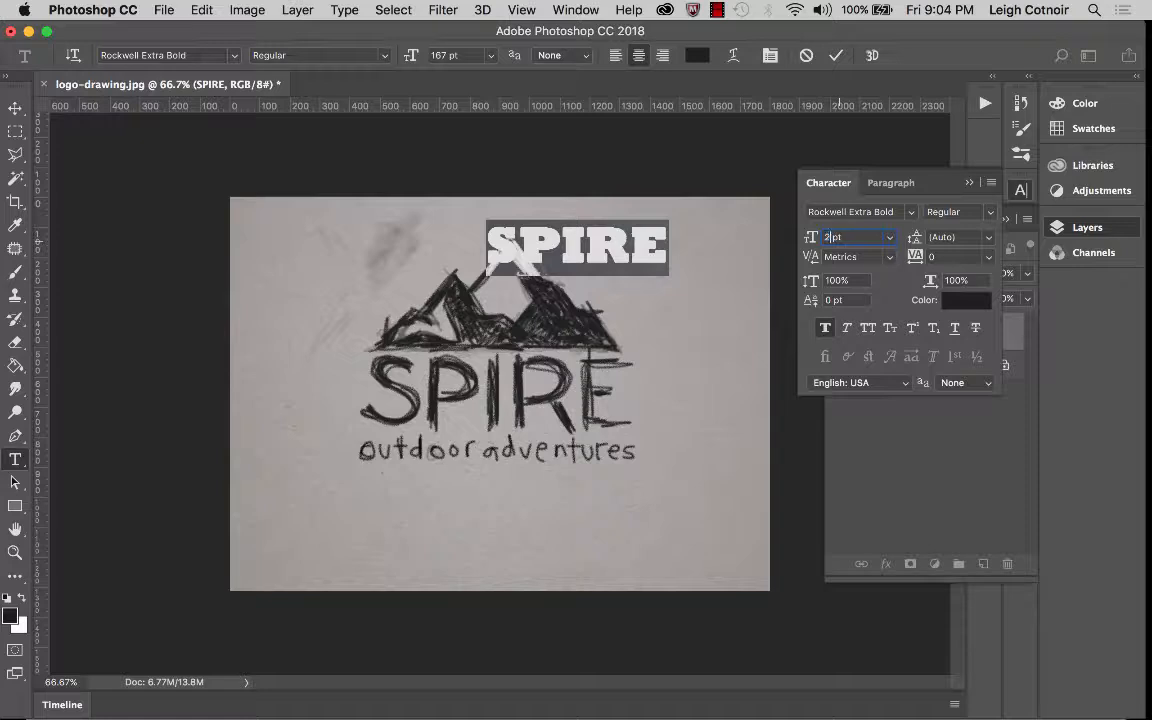
{"action": "key", "text": "Return"}
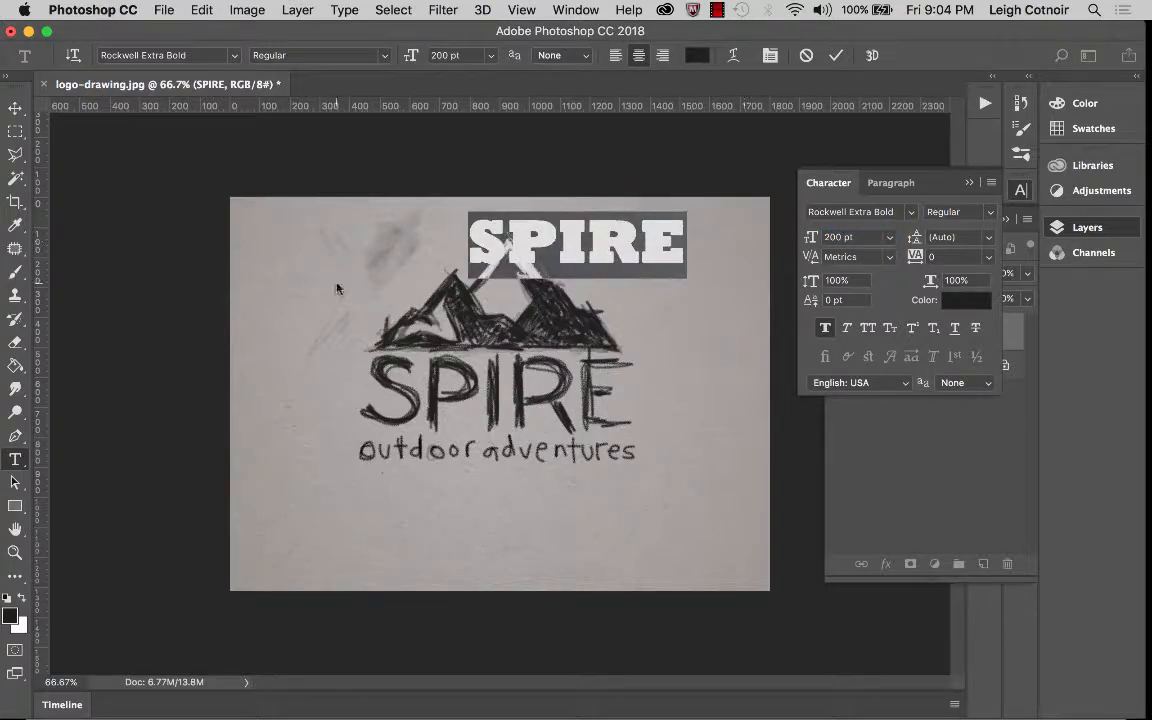
- Move the SPIRE text down onto the hand-drawn SPIRE lettering, centered horizontally on the canvas
{"action": "left_click", "coordinate": [15, 107]}
{"action": "mouse_move", "coordinate": [527, 247]}
{"action": "left_mouse_down"}
{"action": "mouse_move", "coordinate": [543, 326]}
{"action": "mouse_move", "coordinate": [507, 416]}
{"action": "mouse_move", "coordinate": [480, 415]}
{"action": "mouse_move", "coordinate": [499, 400]}
{"action": "left_mouse_up"}
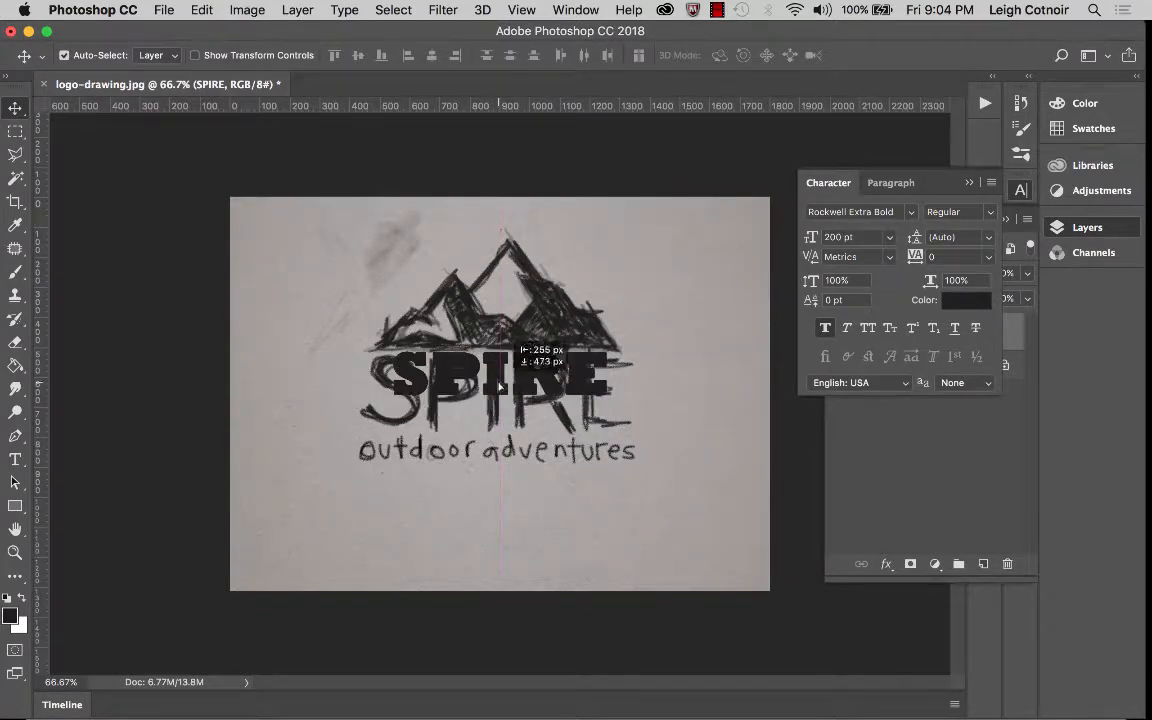
{"action": "left_click_drag", "start_coordinate": [499, 400], "coordinate": [505, 400]}
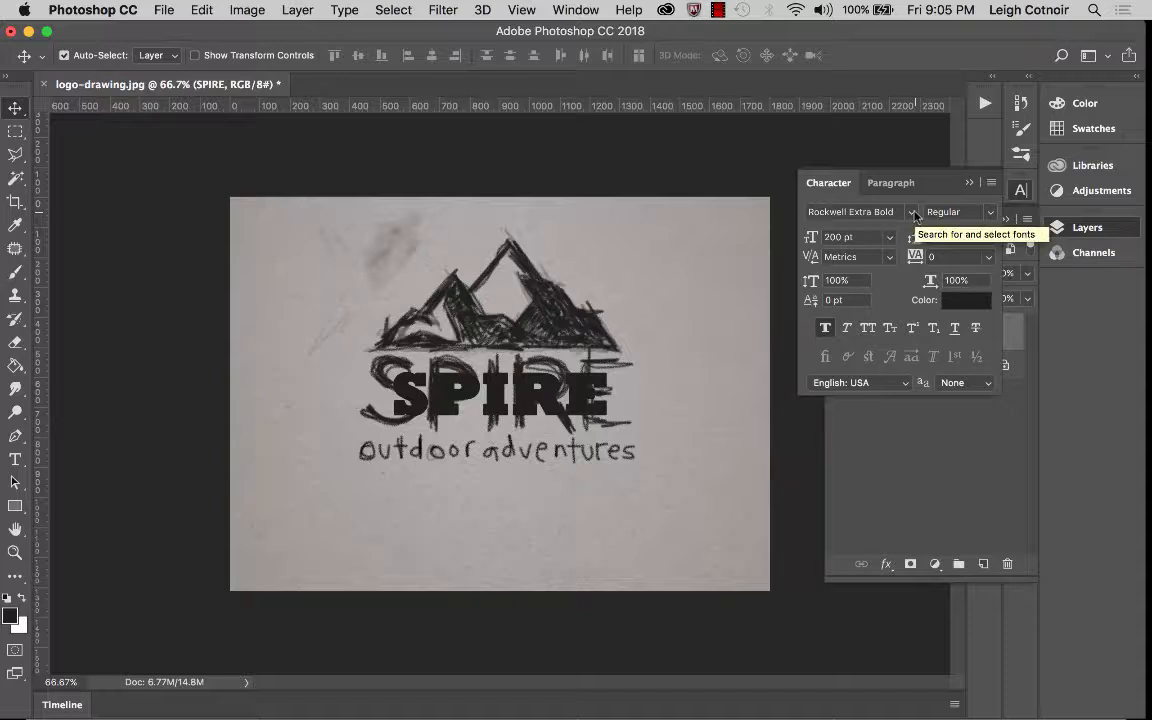
- Change the font of the SPIRE text layer to Quantify Regular
{"action": "key", "text": "t"}
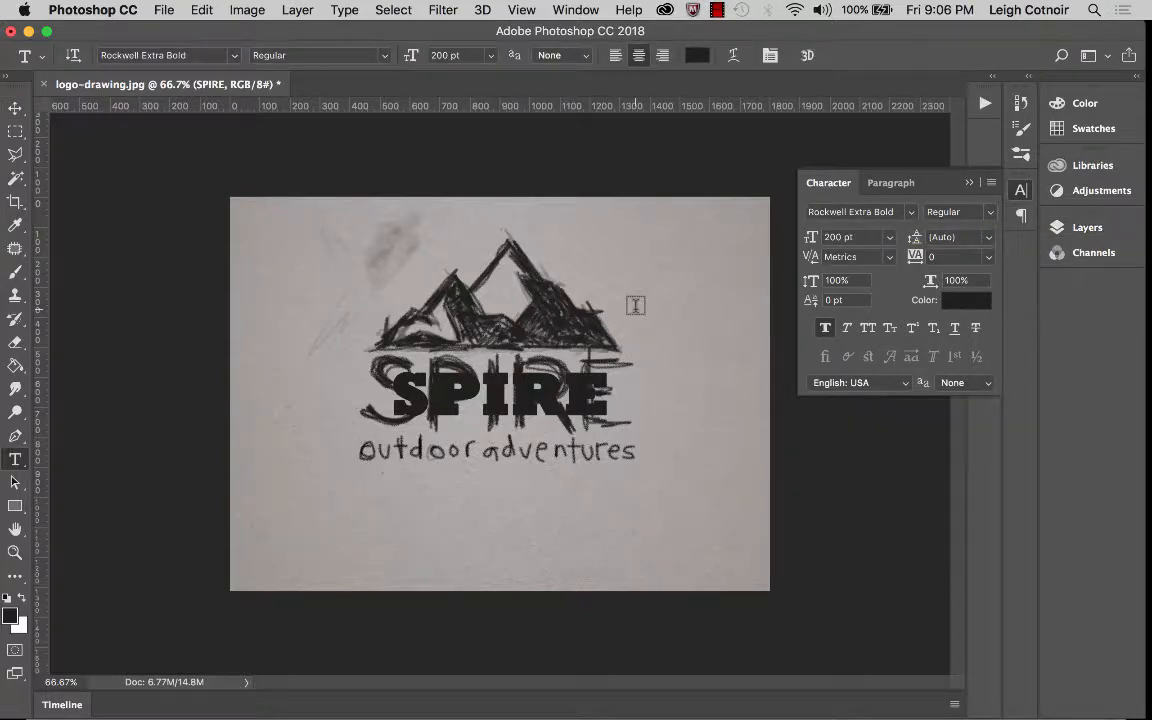
{"action": "left_click", "coordinate": [913, 212]}
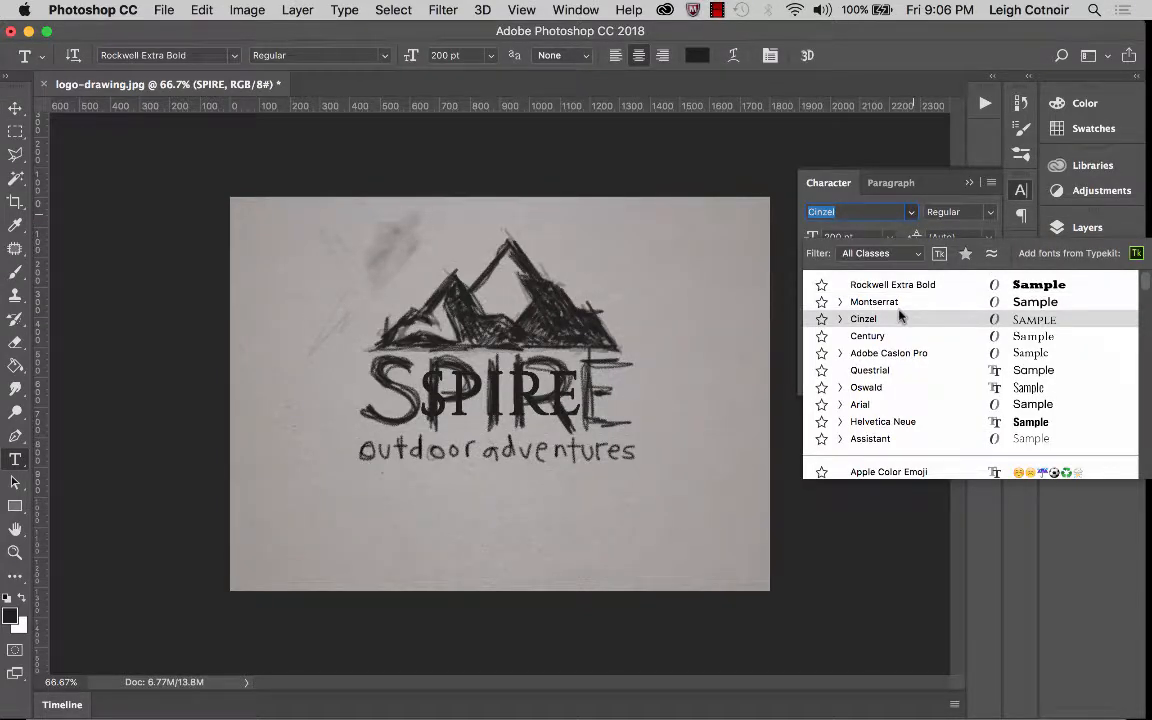
{"action": "type", "text": "qui"}
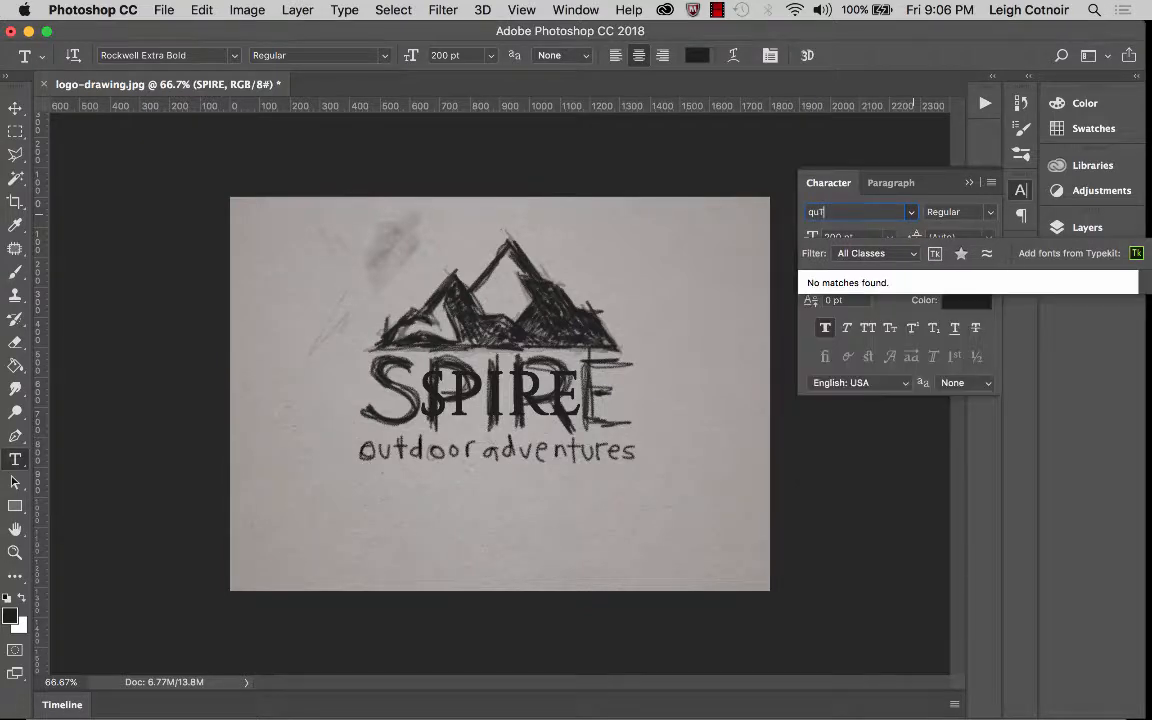
{"action": "key", "text": "BackSpace"}
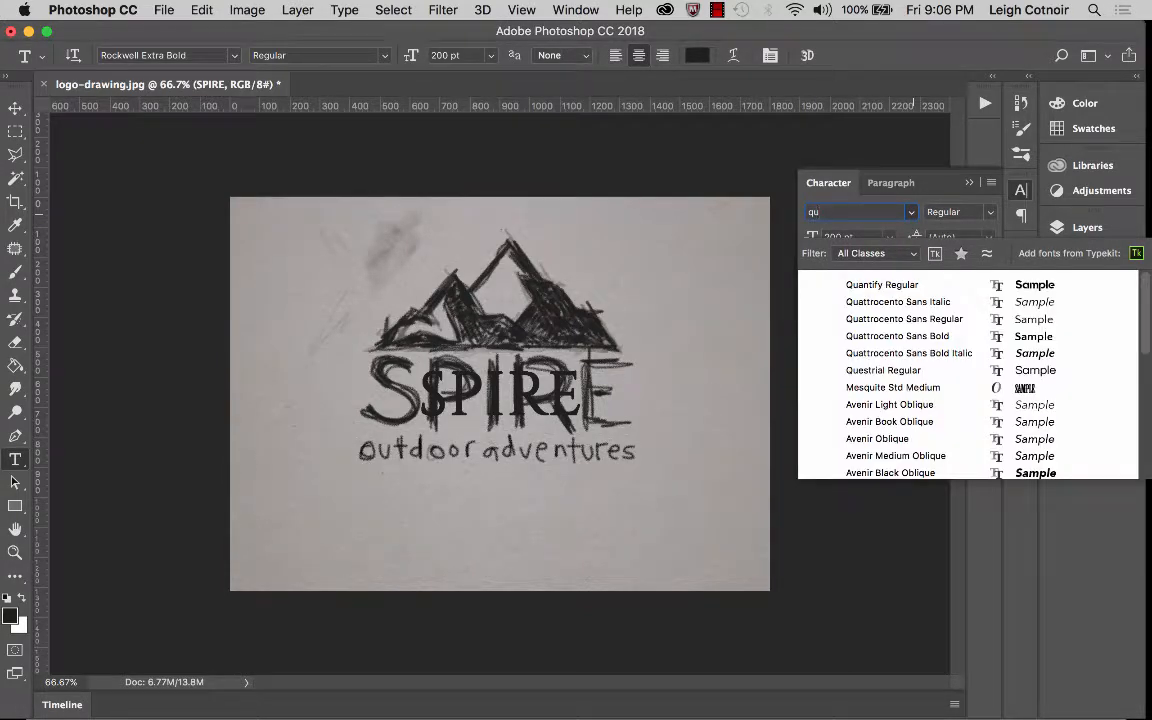
{"action": "type", "text": "antify"}
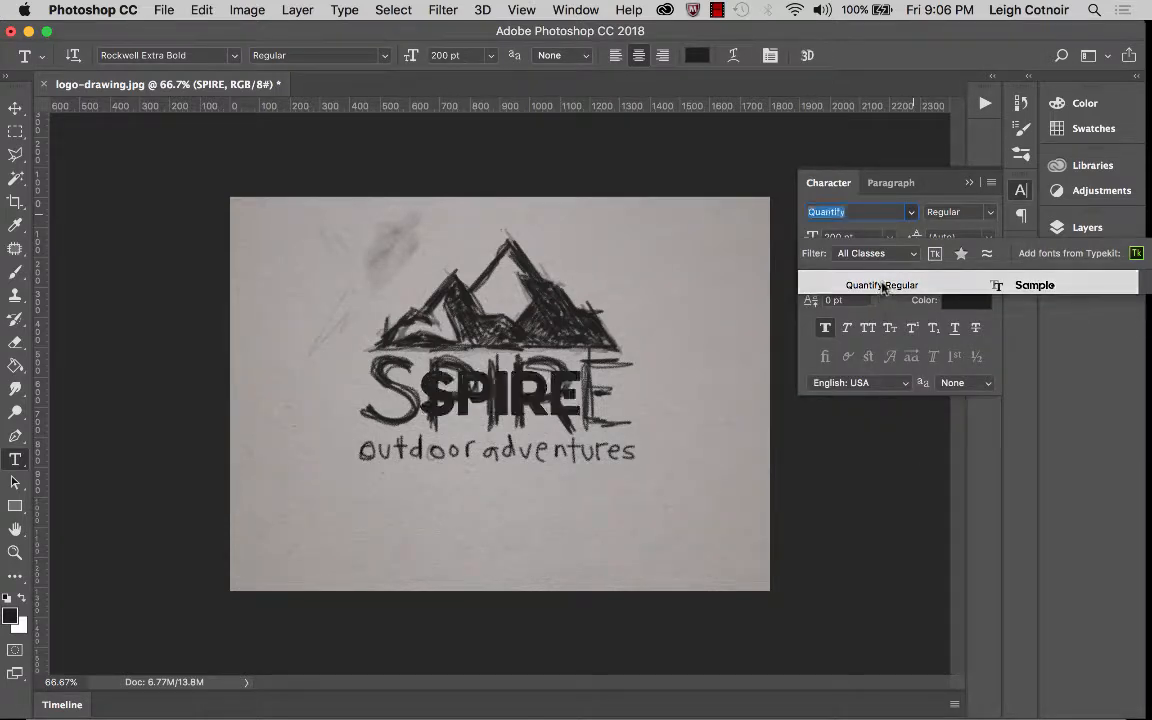
{"action": "left_click", "coordinate": [882, 285]}
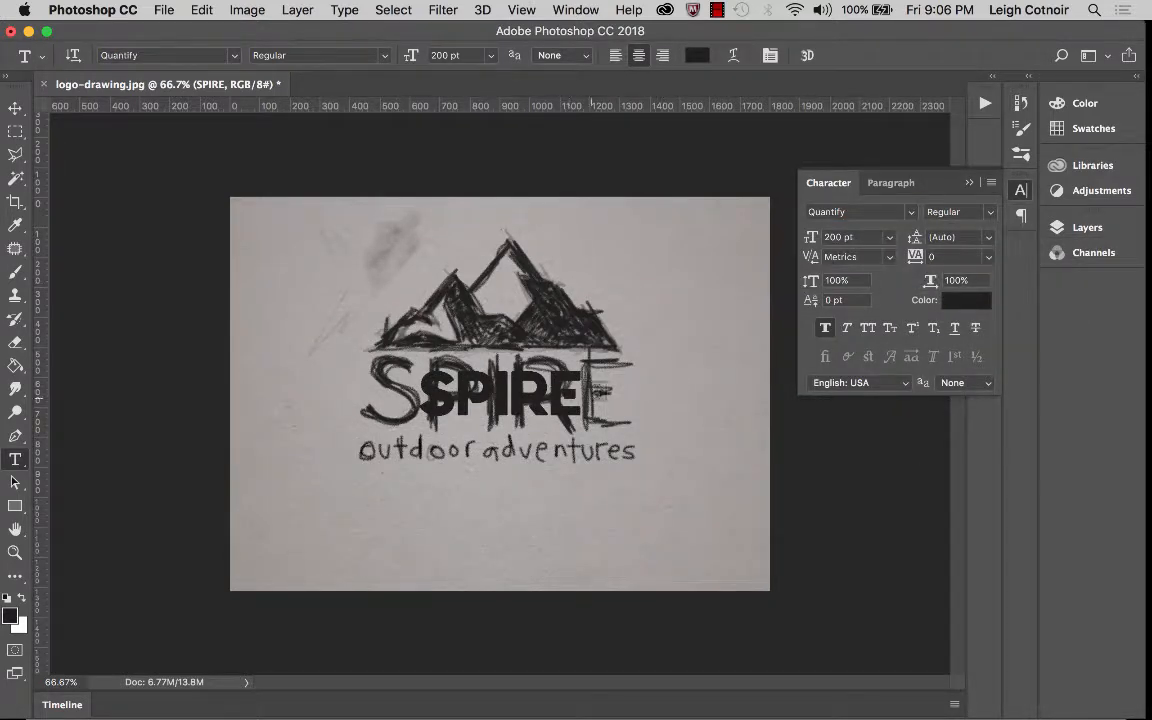
- Hide the sketch layer temporarily to examine the shapes of the SPIRE letters up close, and show it again
{"action": "left_click_drag", "start_coordinate": [585, 395], "coordinate": [358, 350]}
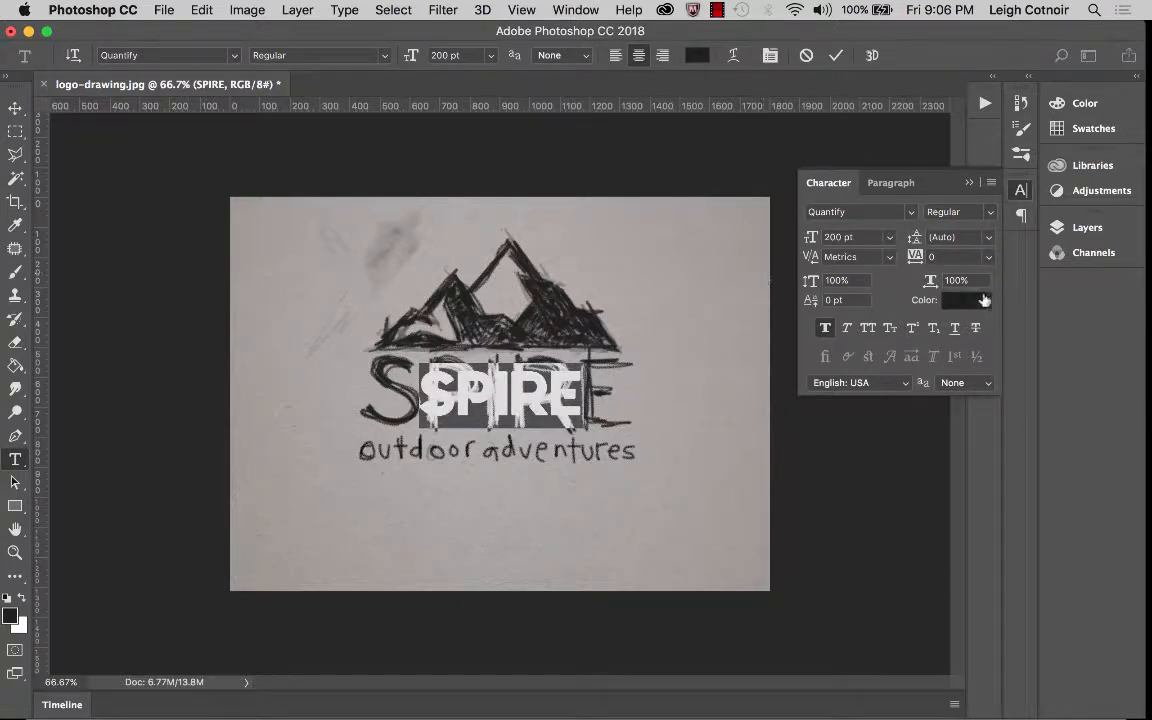
{"action": "left_click", "coordinate": [1068, 234]}
{"action": "left_click", "coordinate": [840, 366]}
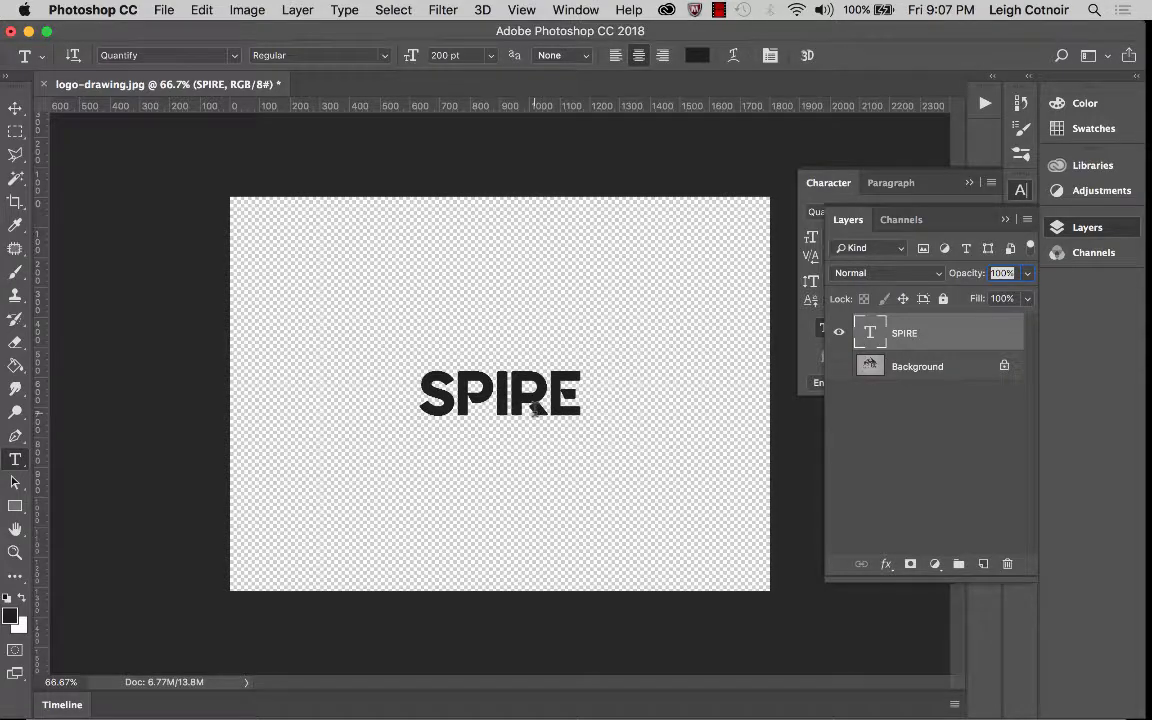
{"action": "scroll", "coordinate": [509, 397], "scroll_direction": "up", "scroll_amount": 5}
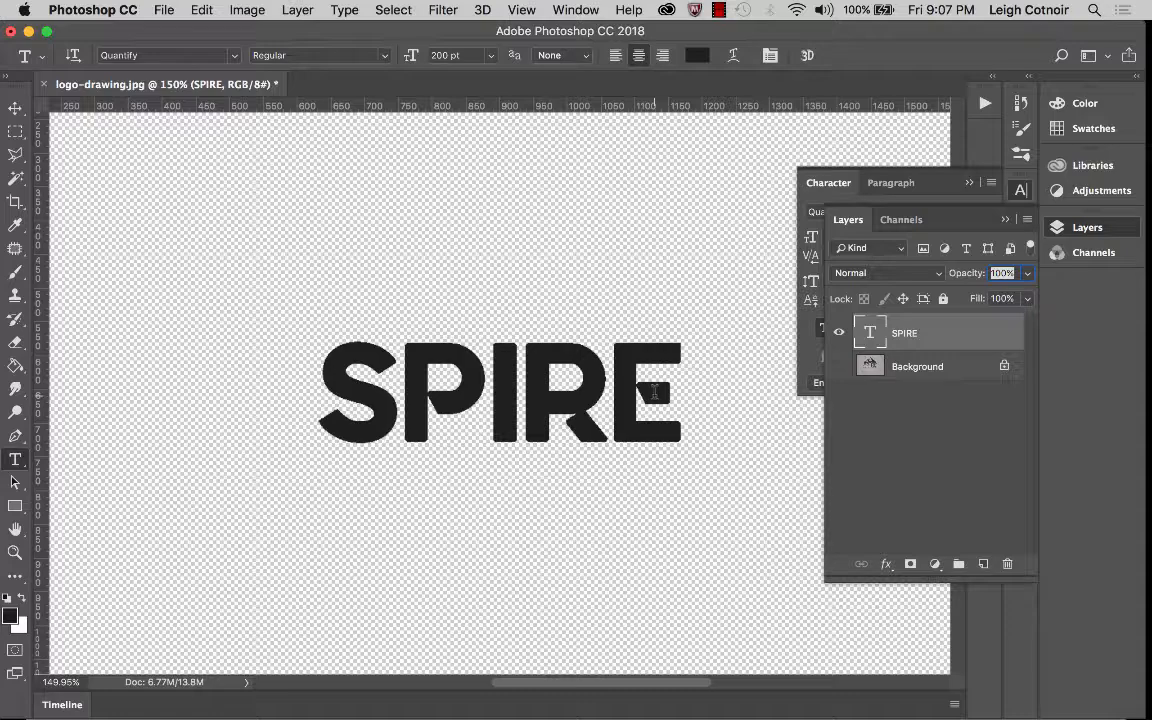
{"action": "key", "text": "super+0"}
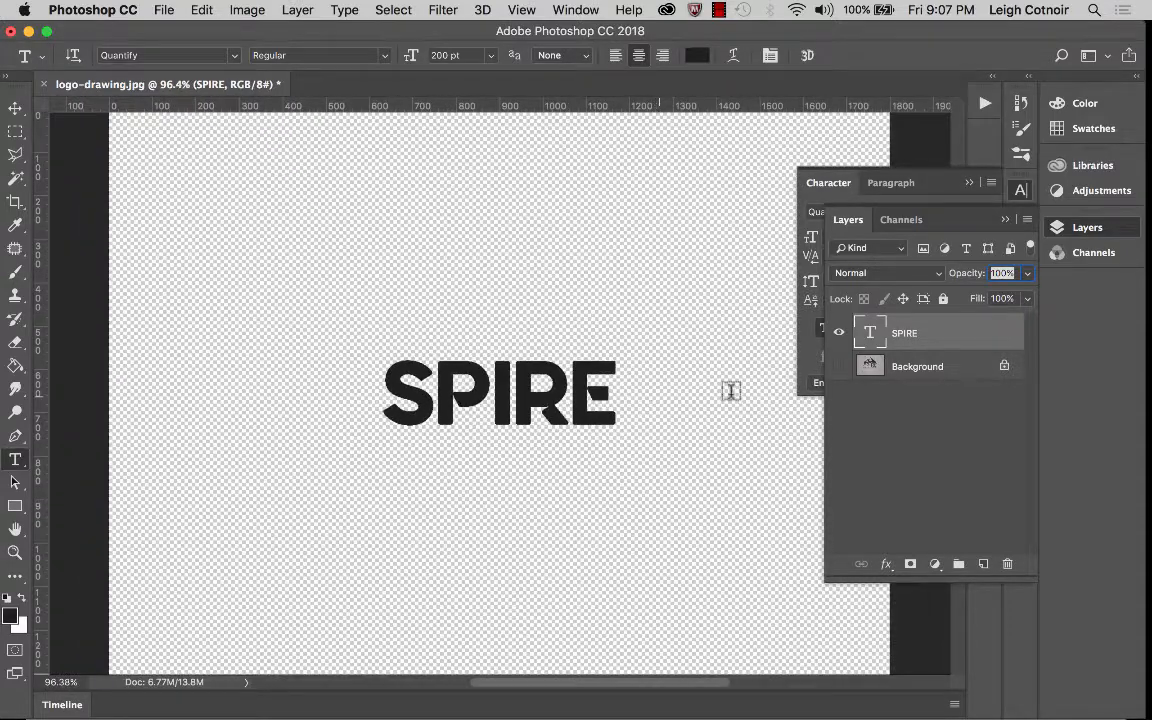
{"action": "left_click", "coordinate": [839, 368]}
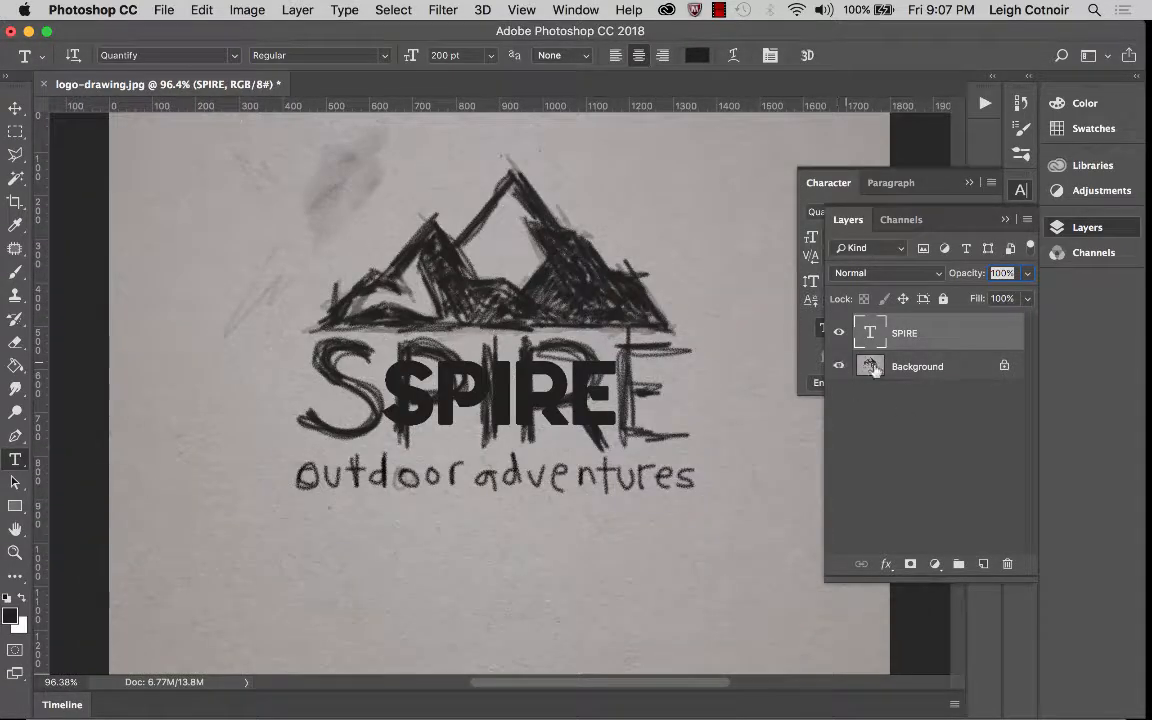
- Unlock the Background sketch layer and reduce its opacity to 47%
{"action": "left_click", "coordinate": [945, 370]}
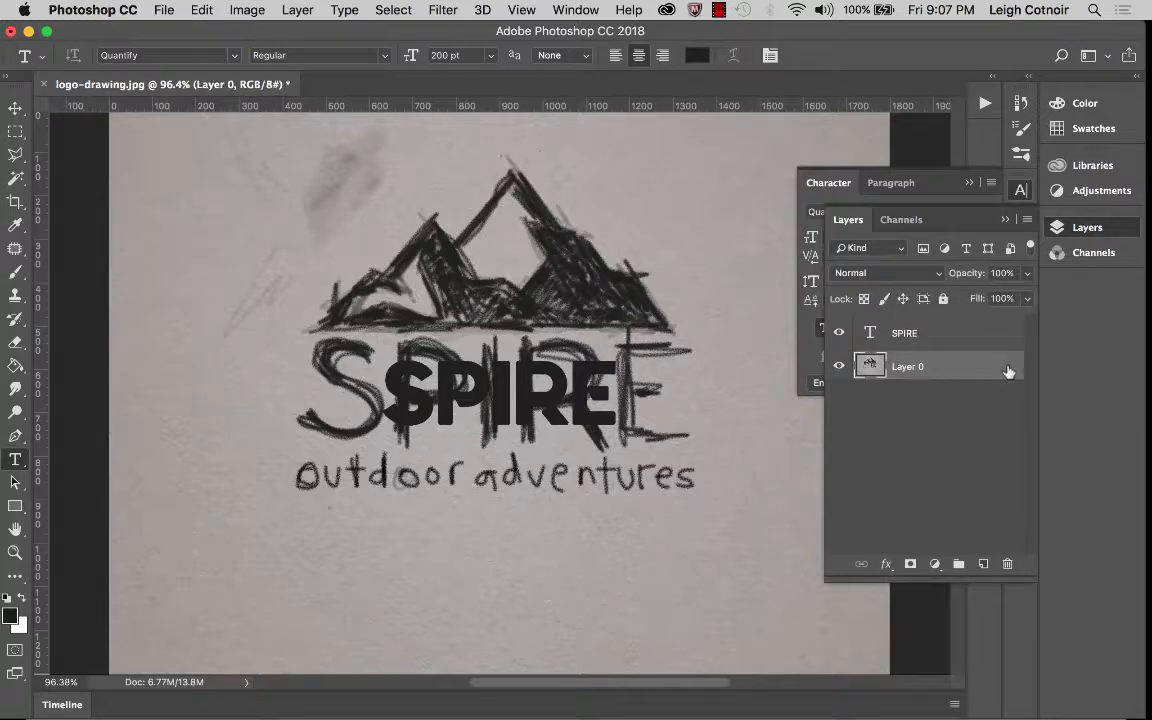
{"action": "left_click", "coordinate": [1026, 298]}
{"action": "left_click_drag", "start_coordinate": [1003, 300], "coordinate": [966, 300]}
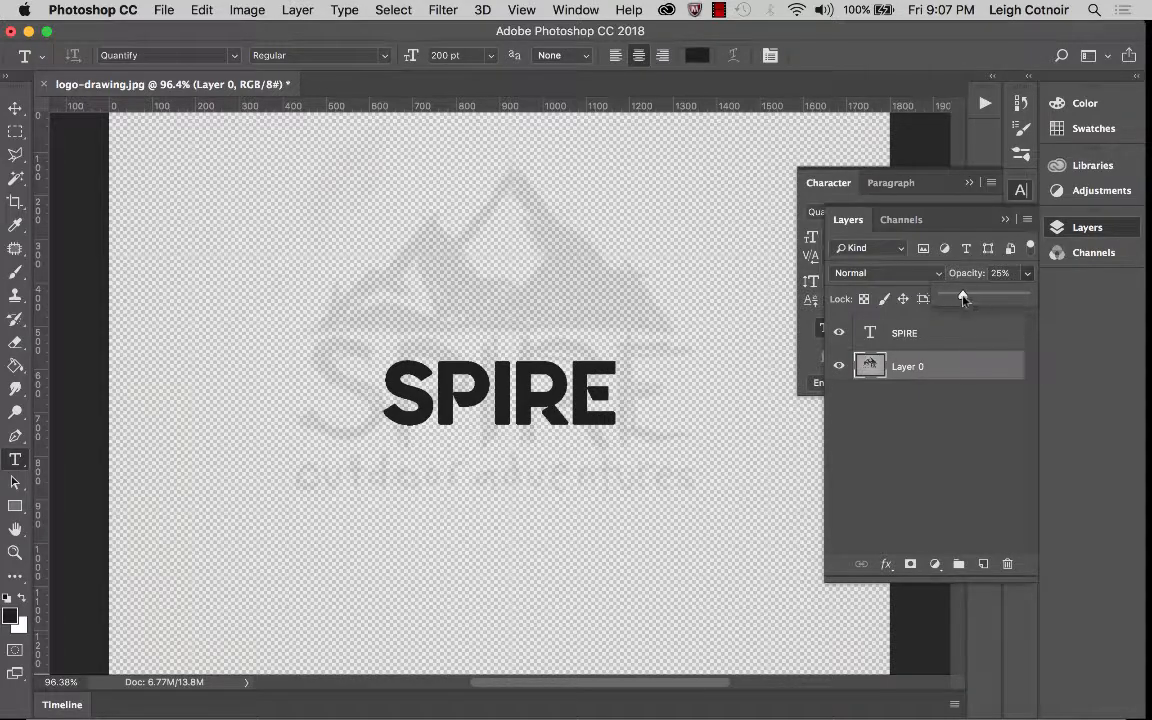
{"action": "left_click_drag", "start_coordinate": [980, 298], "coordinate": [981, 299]}
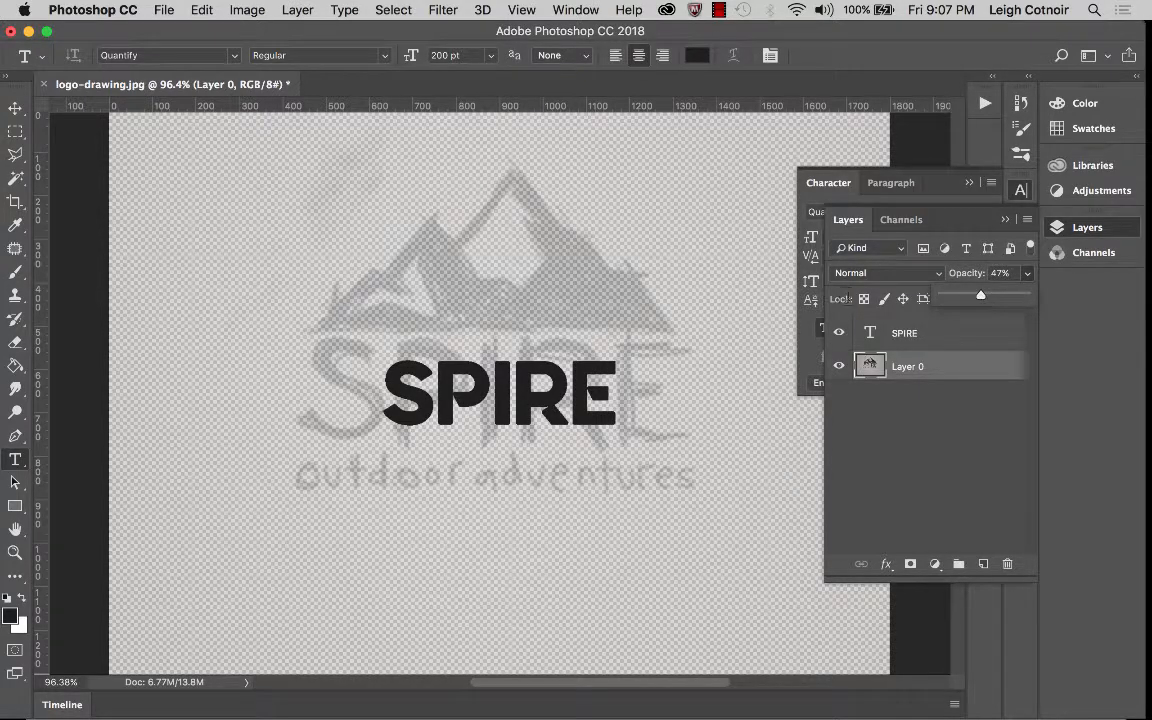
- Select the SPIRE text layer and set its font size to 400 pt
{"action": "left_click", "coordinate": [930, 340]}
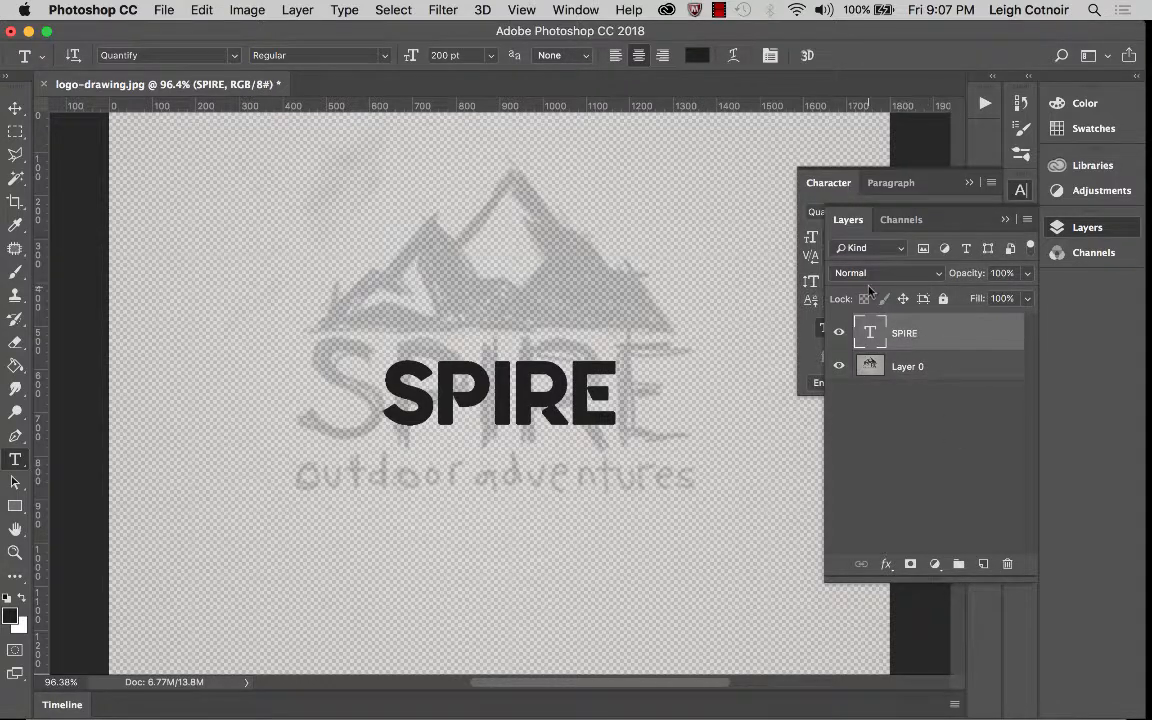
{"action": "left_click", "coordinate": [1004, 222]}
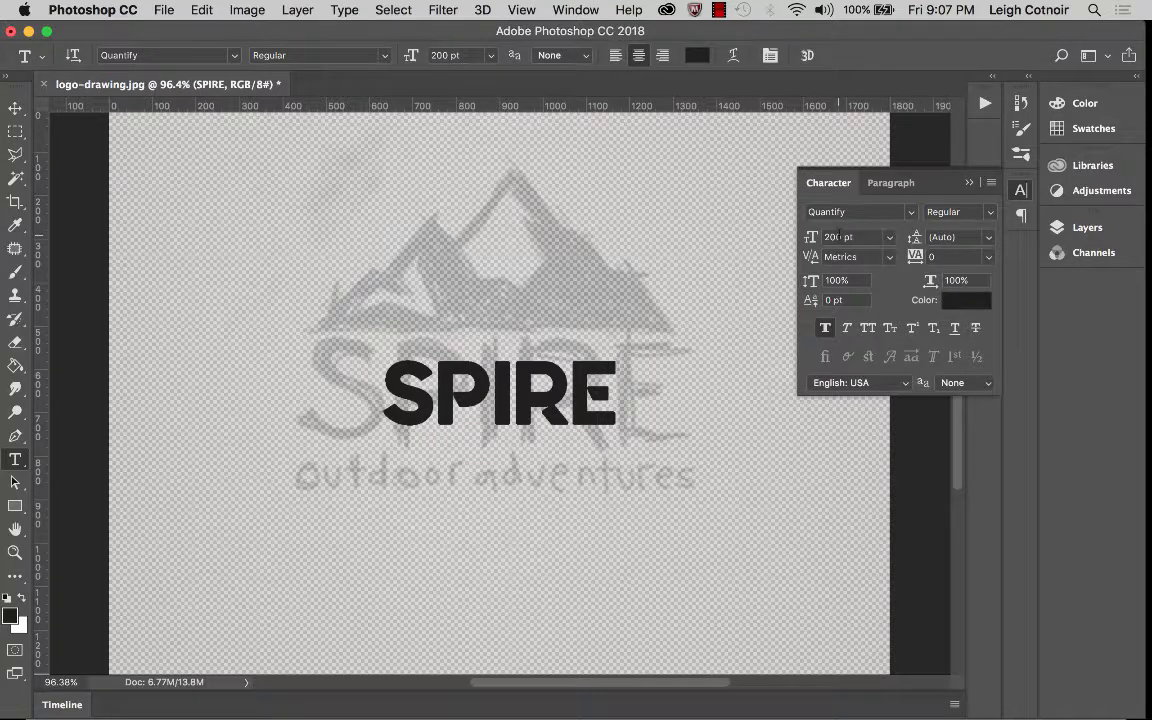
{"action": "left_click", "coordinate": [812, 239]}
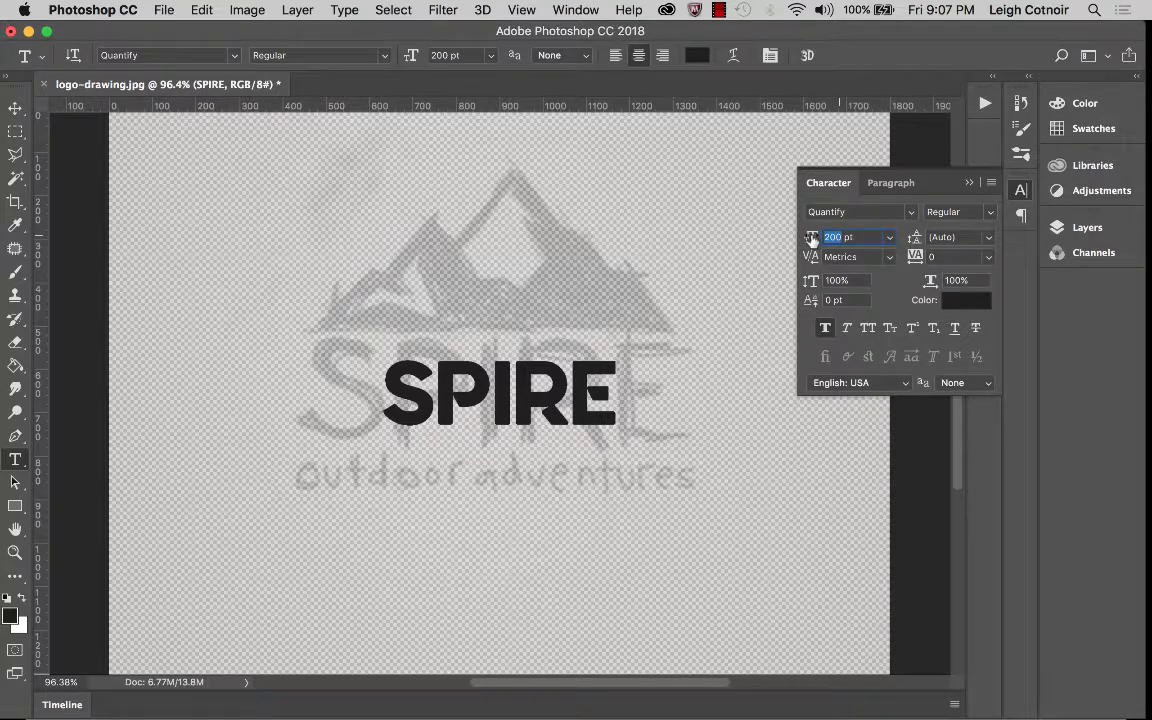
{"action": "type", "text": "4"}
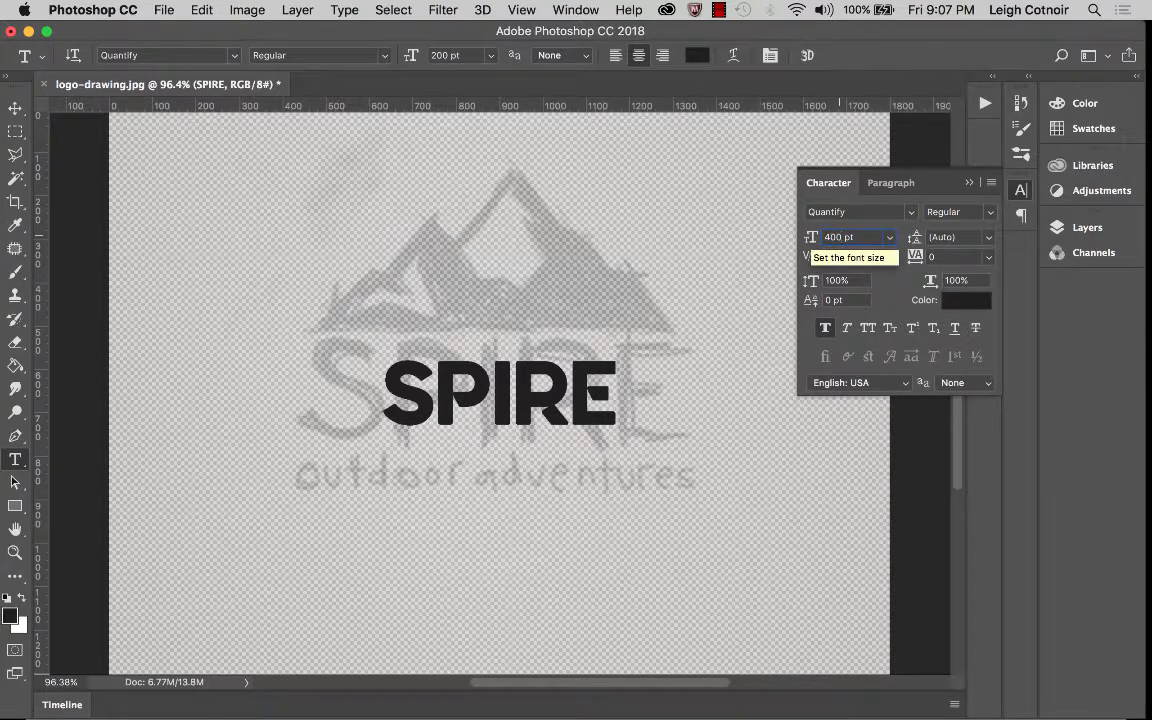
{"action": "type", "text": "00"}
{"action": "key", "text": "Return"}
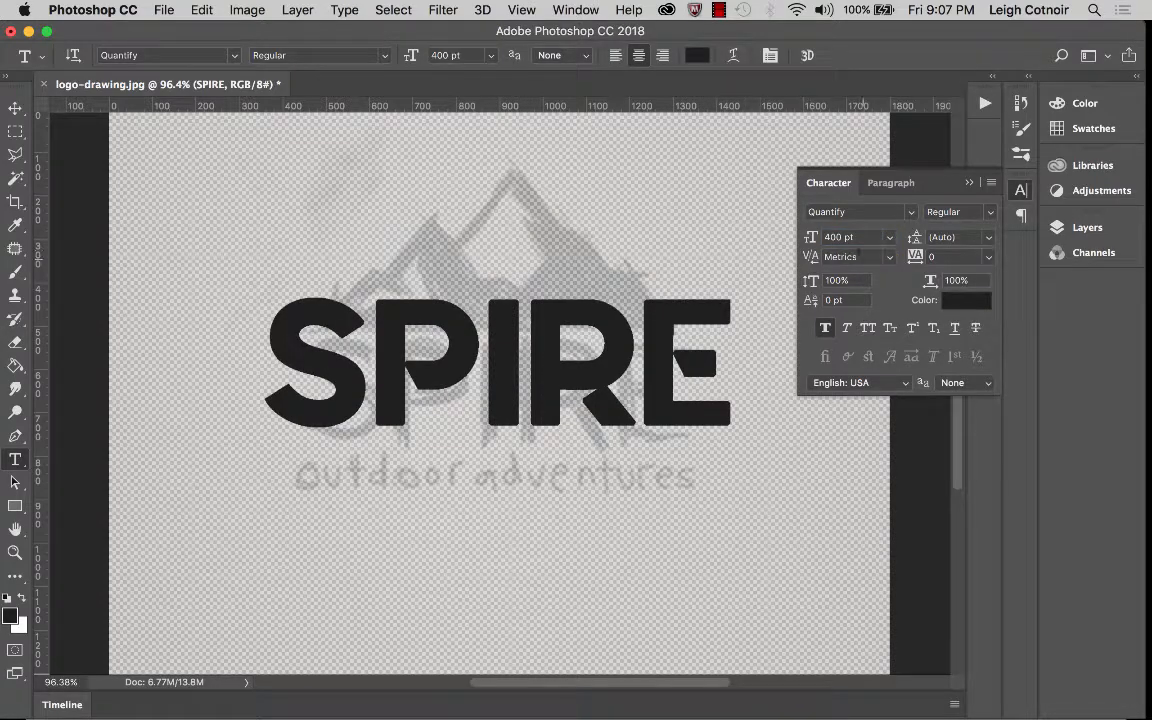
- Reduce the SPIRE text's font size to 300 pt and fine-tune it to 310 pt
{"action": "left_click", "coordinate": [812, 237]}
{"action": "type", "text": "300"}
{"action": "key", "text": "Return"}
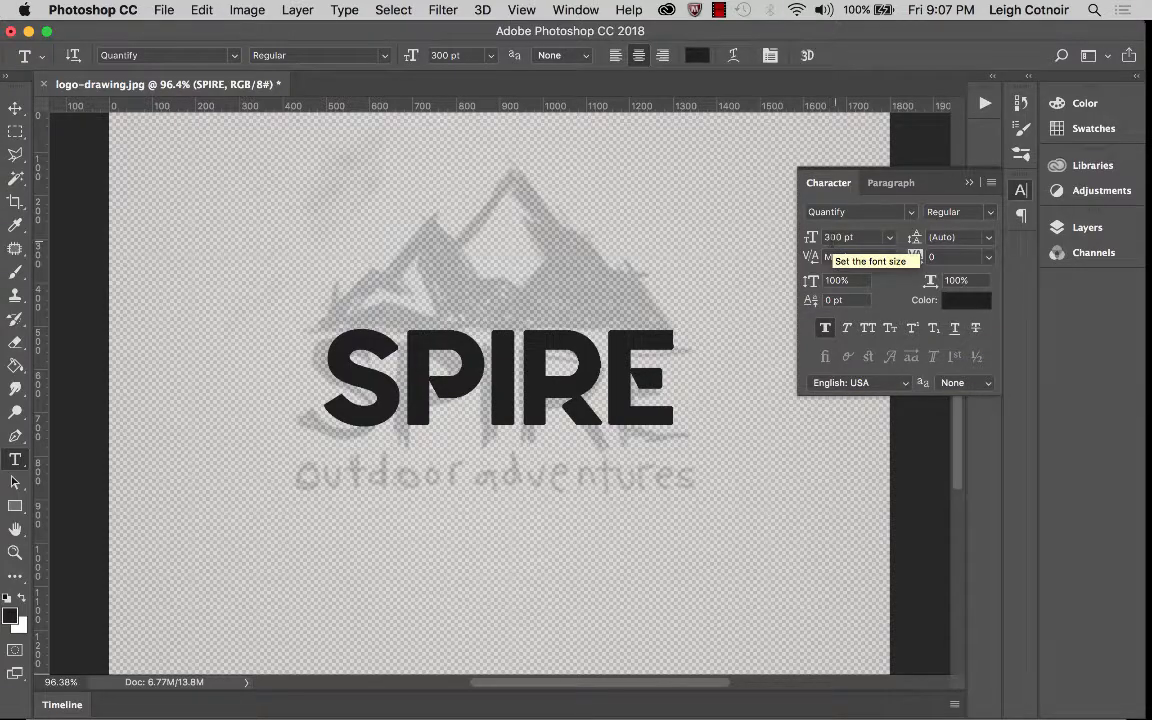
{"action": "left_click", "coordinate": [831, 237]}
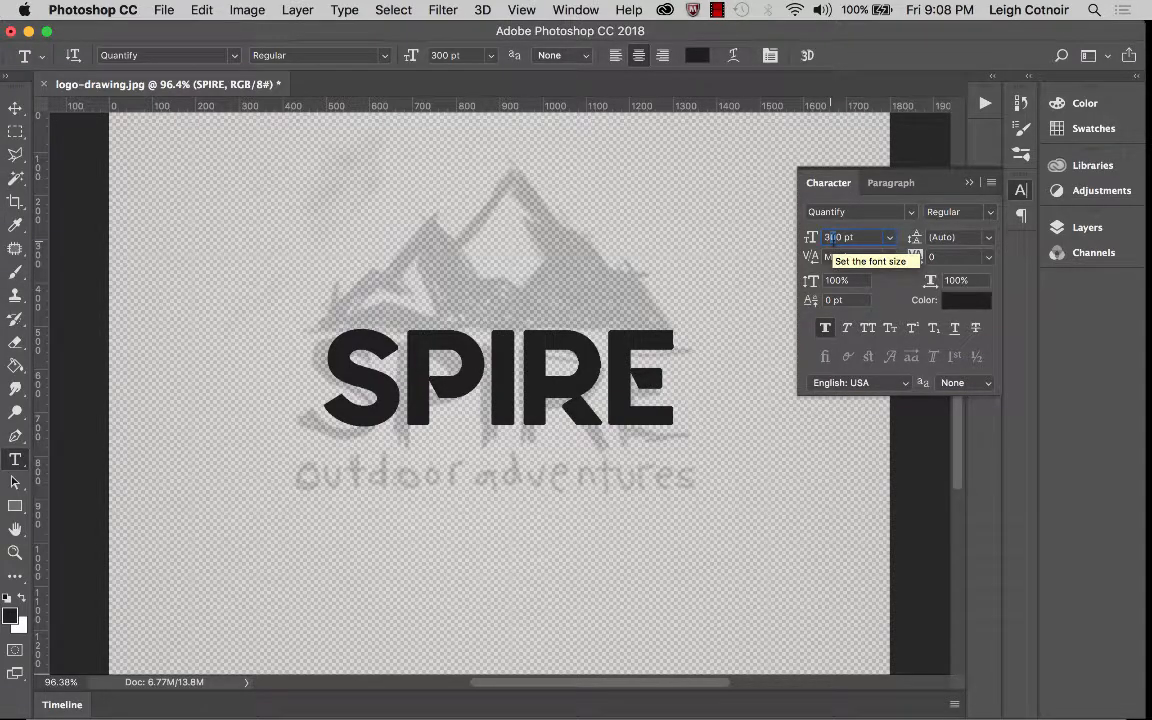
{"action": "type", "text": "1"}
{"action": "key", "text": "Return"}
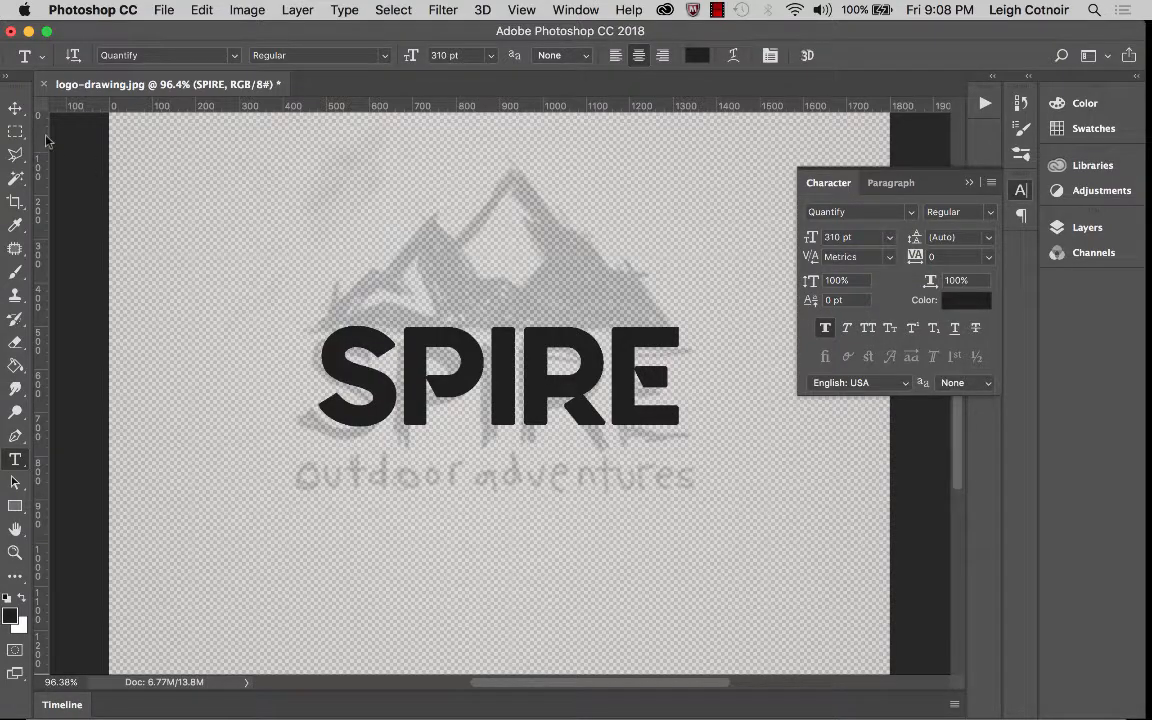
- Move the SPIRE text slightly down with the Move tool and nudge it into place over the hand-drawn lettering
{"action": "left_click", "coordinate": [15, 108]}
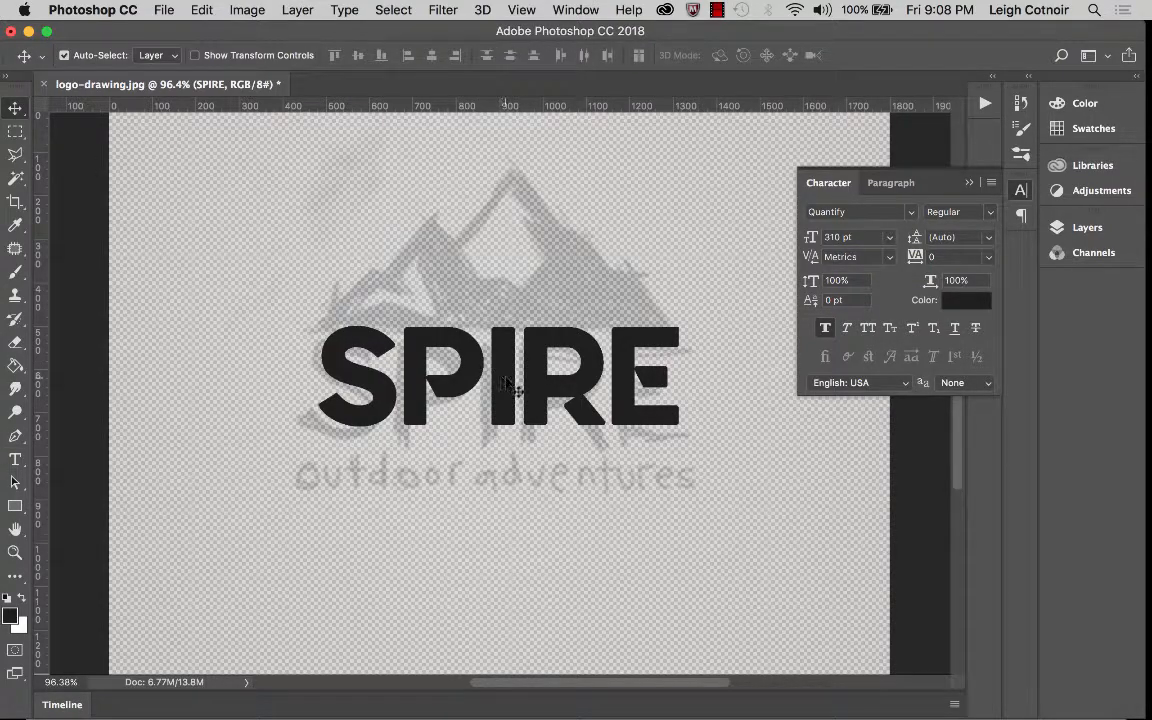
{"action": "left_click_drag", "start_coordinate": [505, 381], "coordinate": [508, 394]}
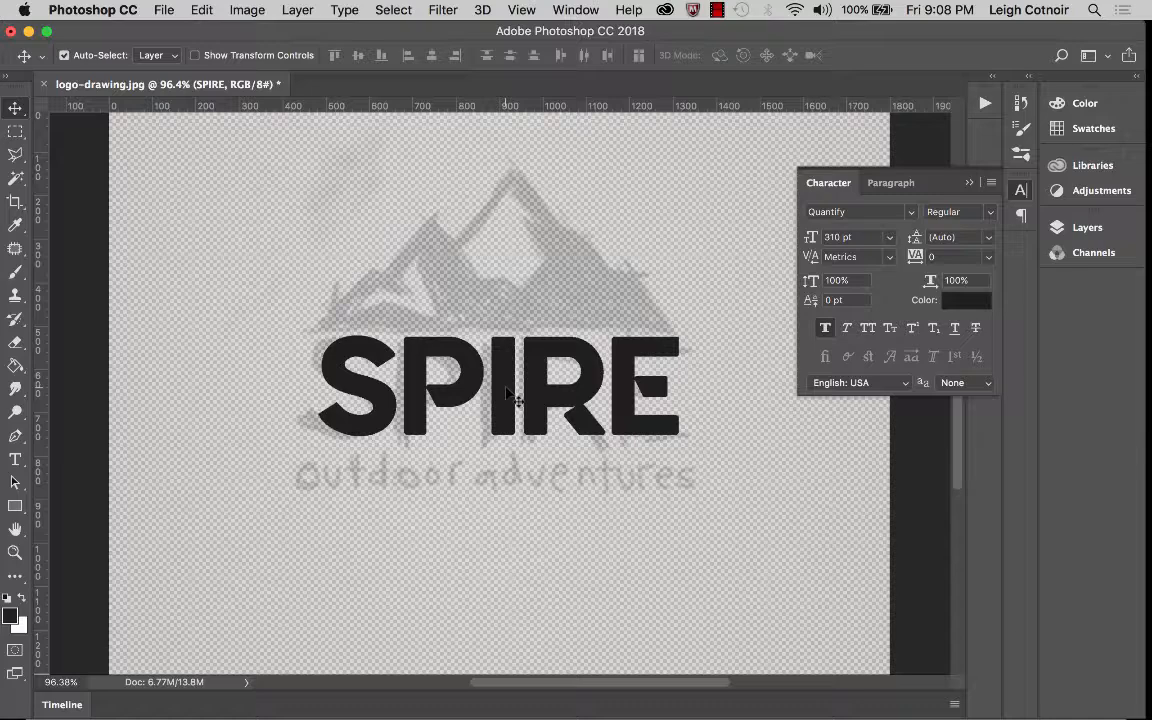
{"action": "key", "text": "Down"}
{"action": "key", "text": "Down"}
{"action": "key", "text": "Down"}
{"action": "key", "text": "Down"}
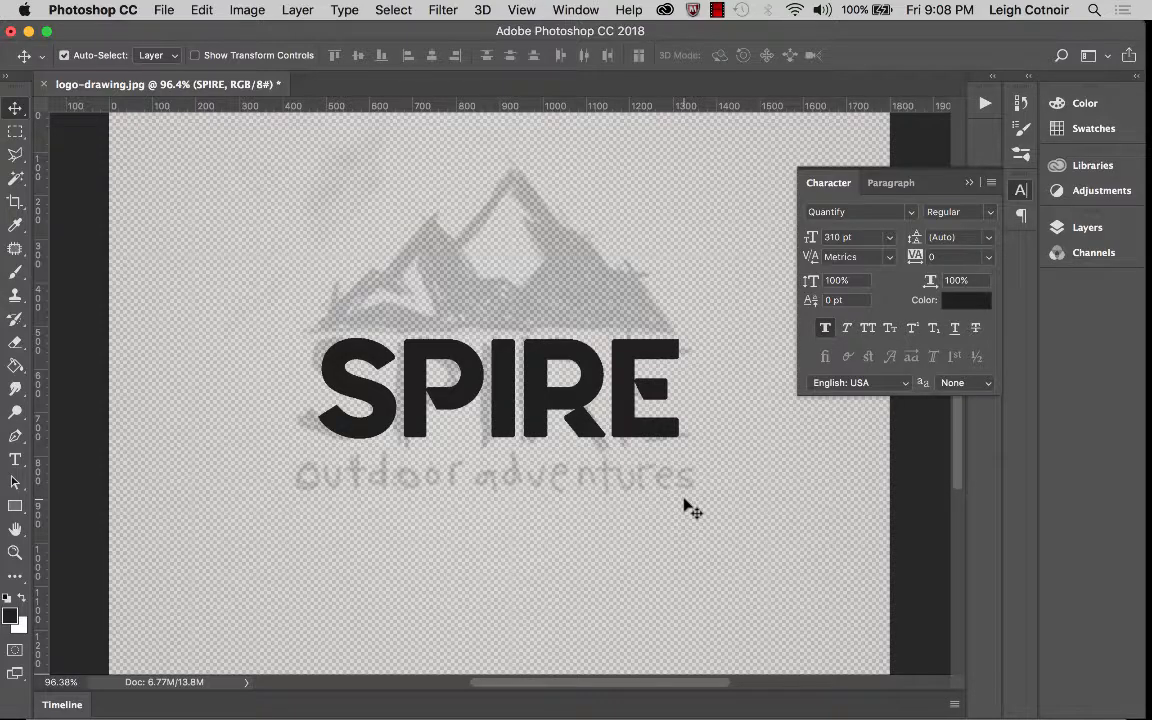
{"action": "left_click", "coordinate": [913, 212]}
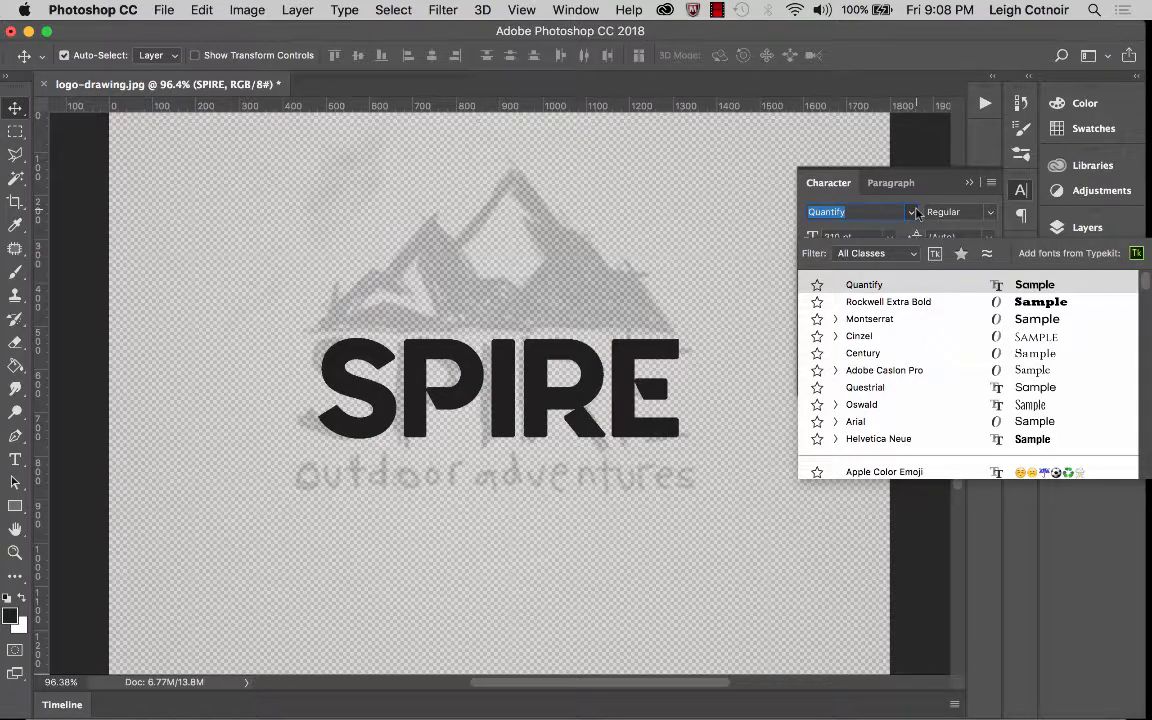
{"action": "type", "text": "rounde"}
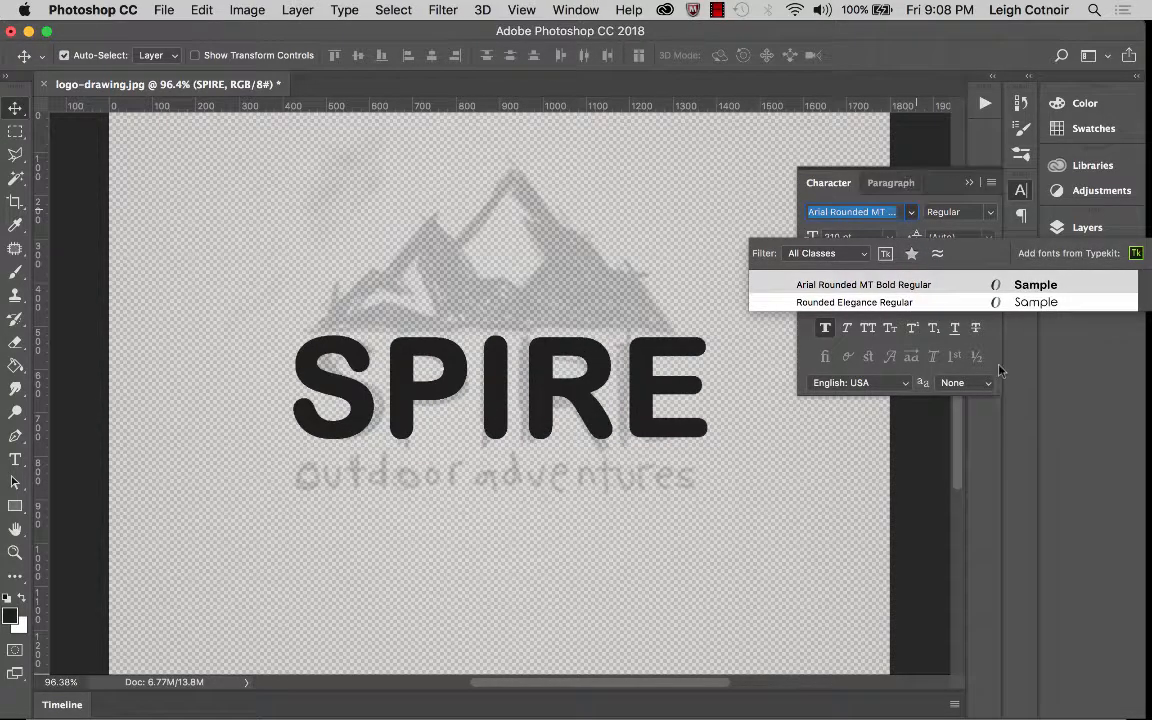
{"action": "key", "text": "Escape"}
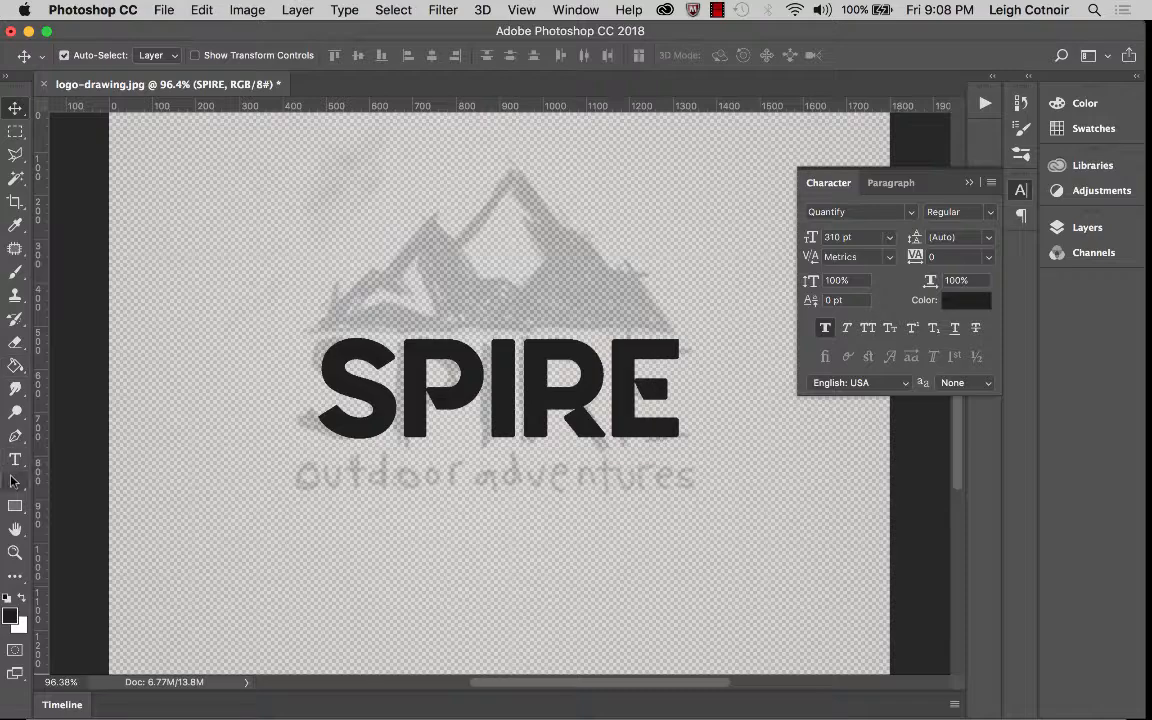
- Add a second line reading "outdoor" below SPIRE in the same text layer
{"action": "left_click", "coordinate": [15, 459]}
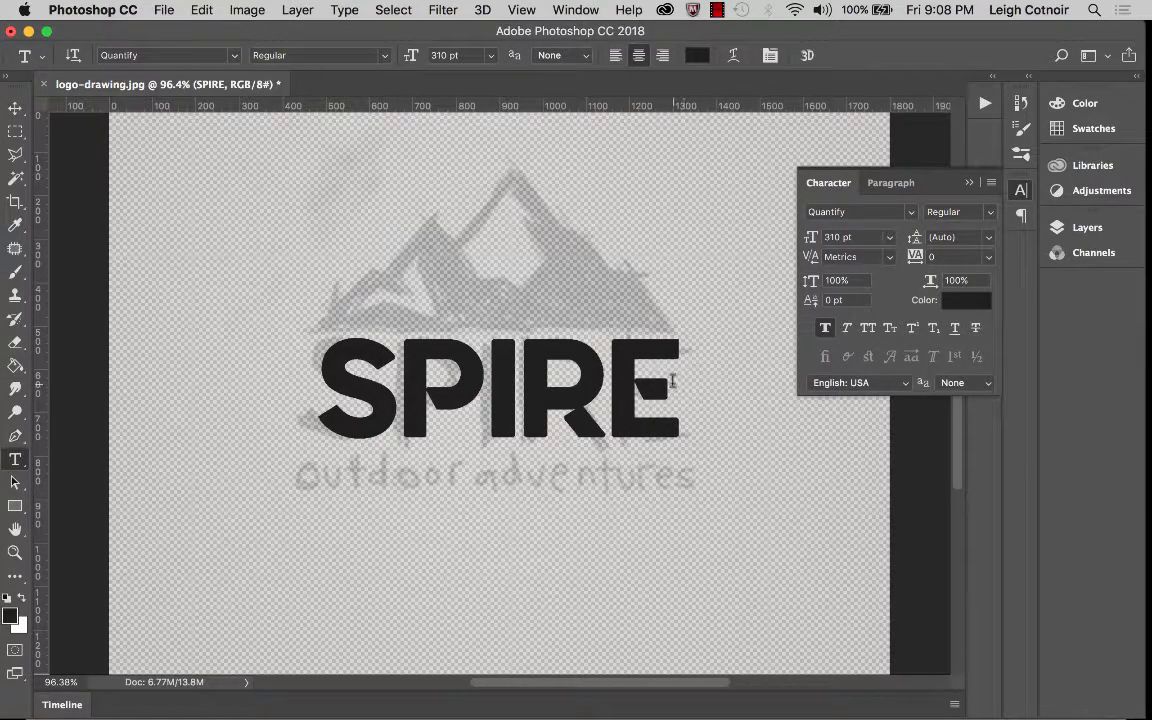
{"action": "left_click", "coordinate": [672, 381]}
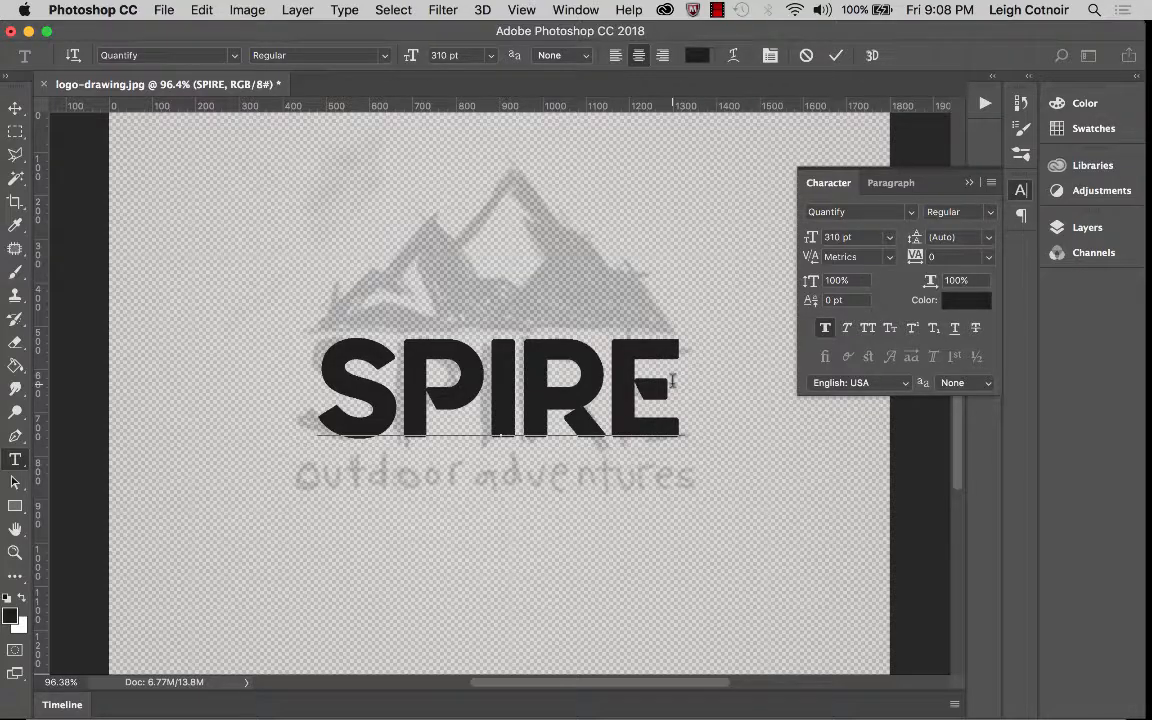
{"action": "key", "text": "Return"}
{"action": "type", "text": "out"}
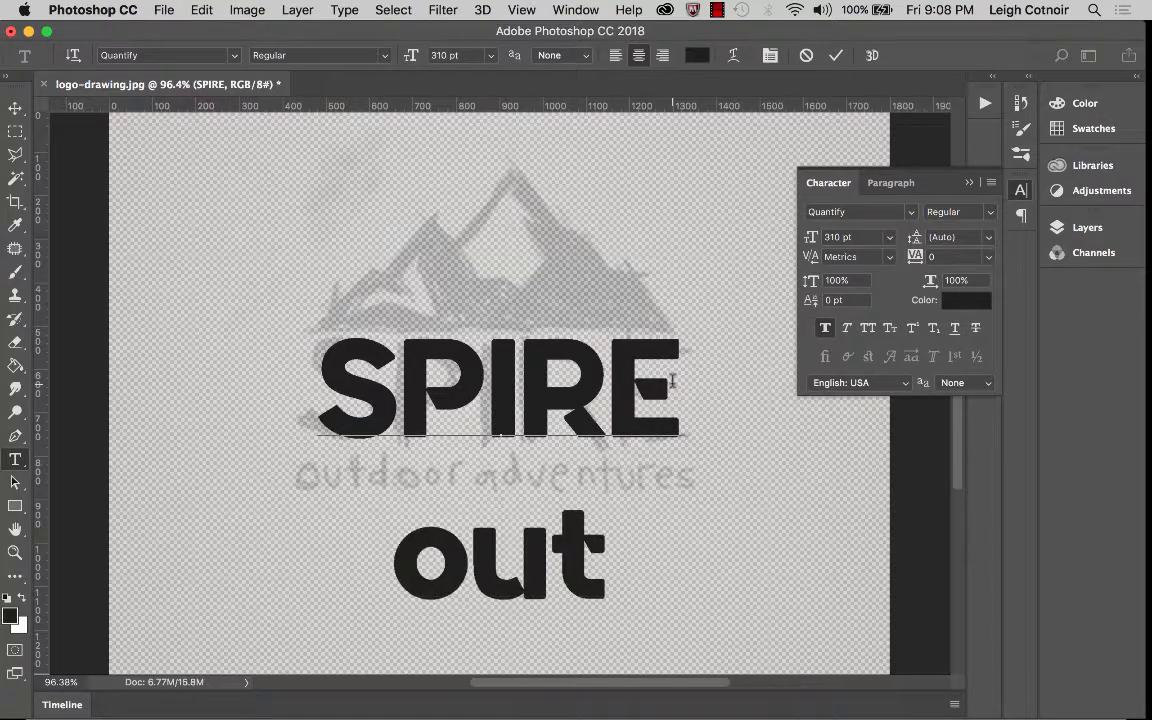
{"action": "type", "text": "door"}
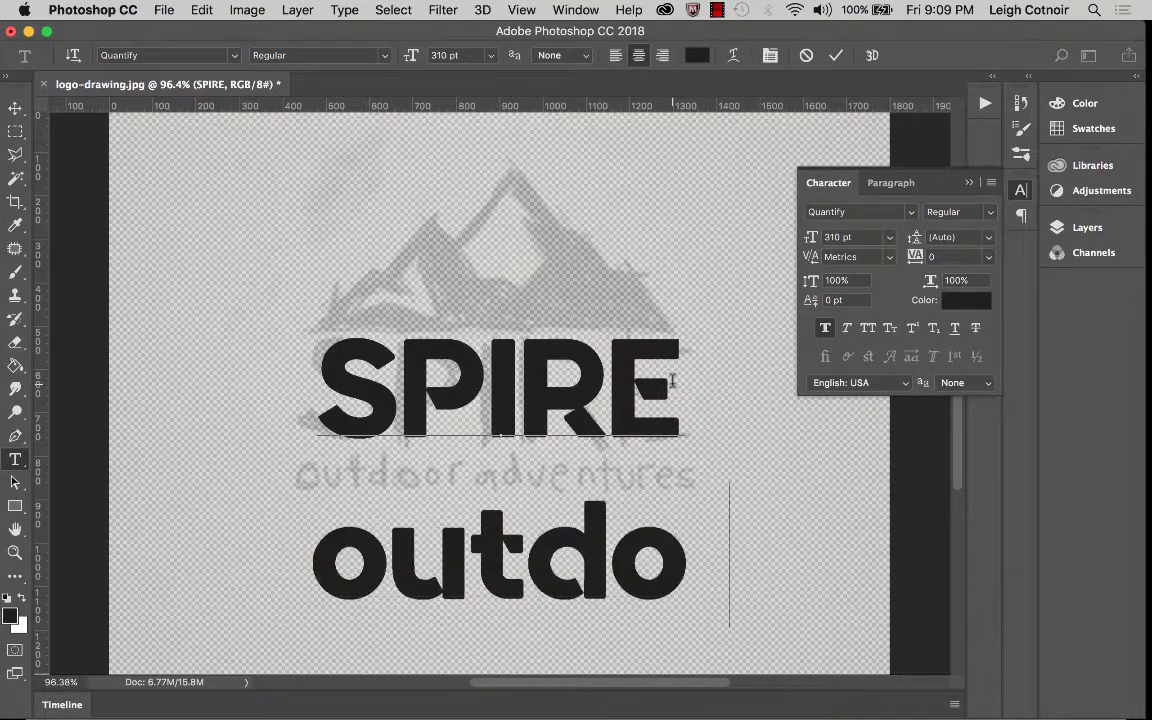
- Reduce the font size of the word "outdoor" to 72 pt, adjust it to 100 pt and commit the text
{"action": "double_click", "coordinate": [502, 566]}
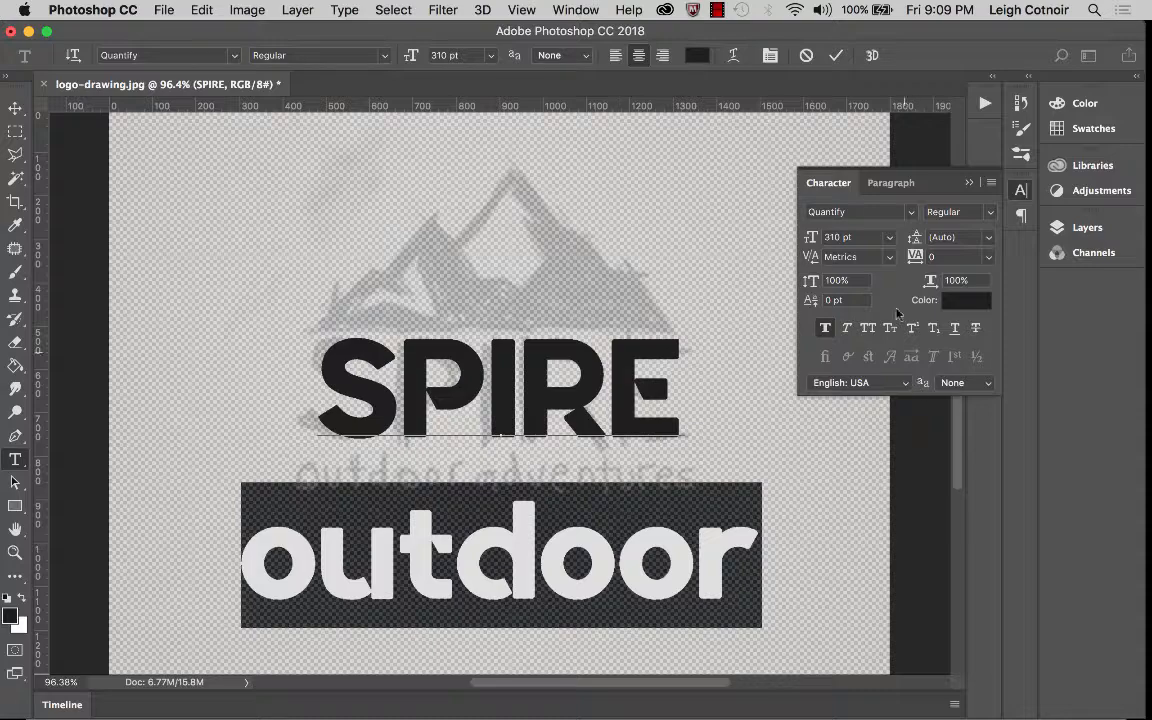
{"action": "left_click", "coordinate": [889, 237]}
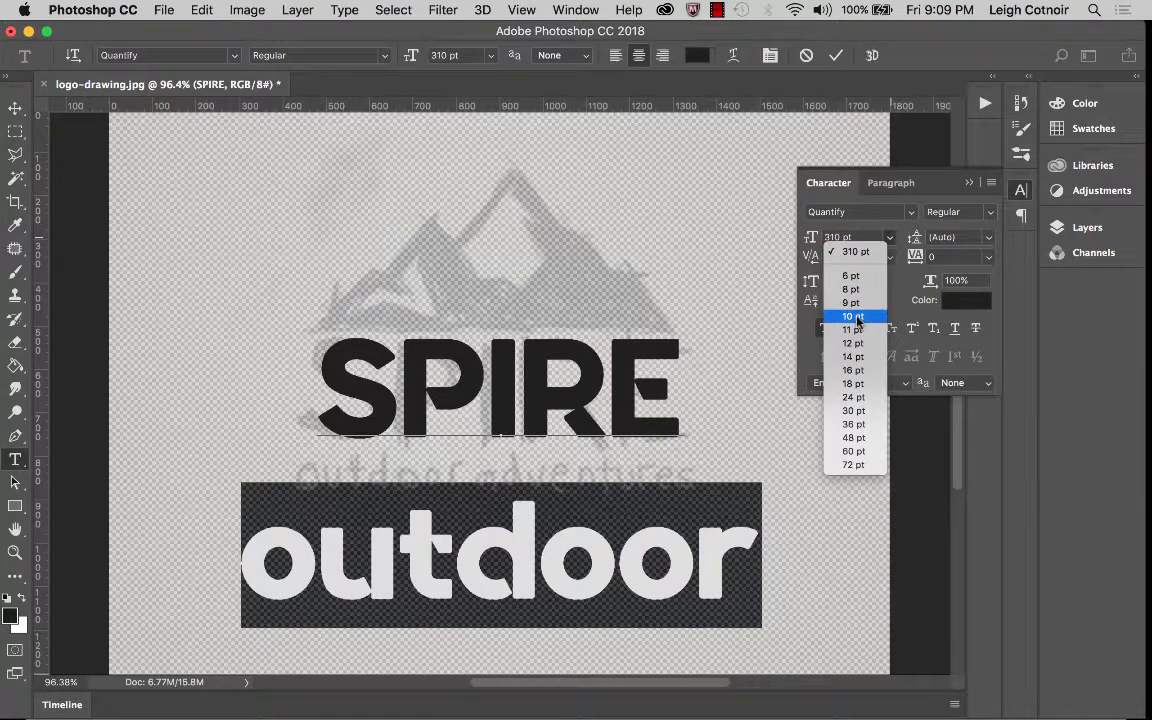
{"action": "left_click", "coordinate": [853, 464]}
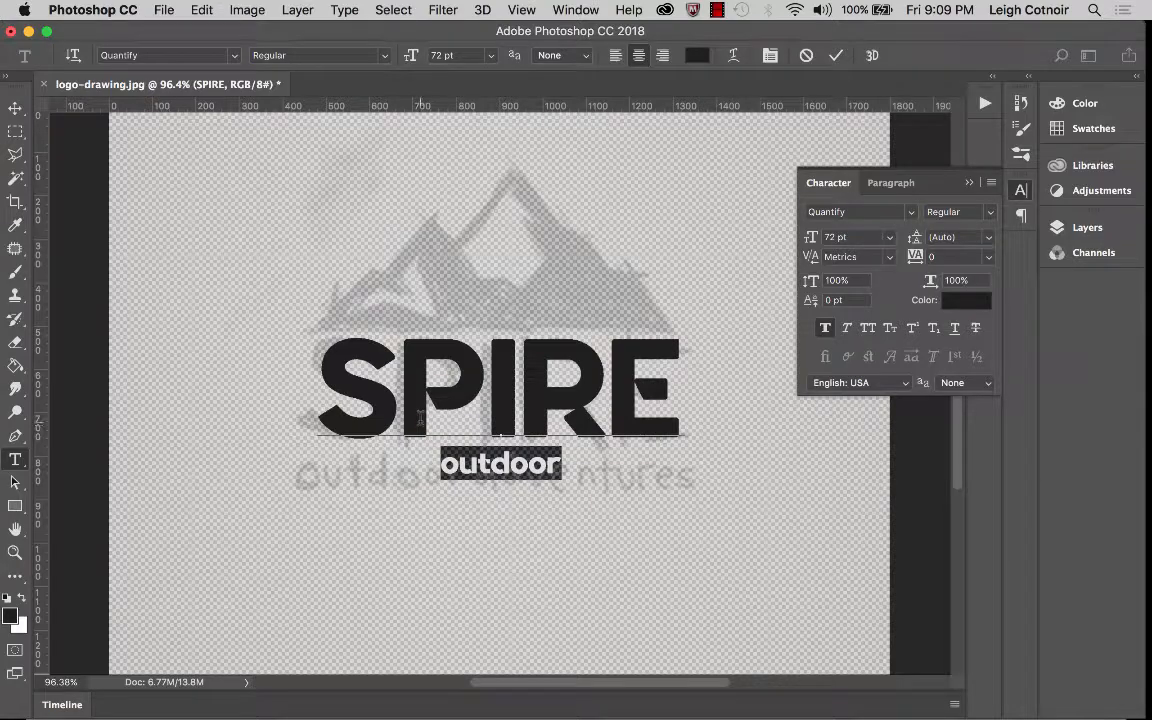
{"action": "left_click", "coordinate": [840, 237]}
{"action": "type", "text": "100"}
{"action": "key", "text": "Return"}
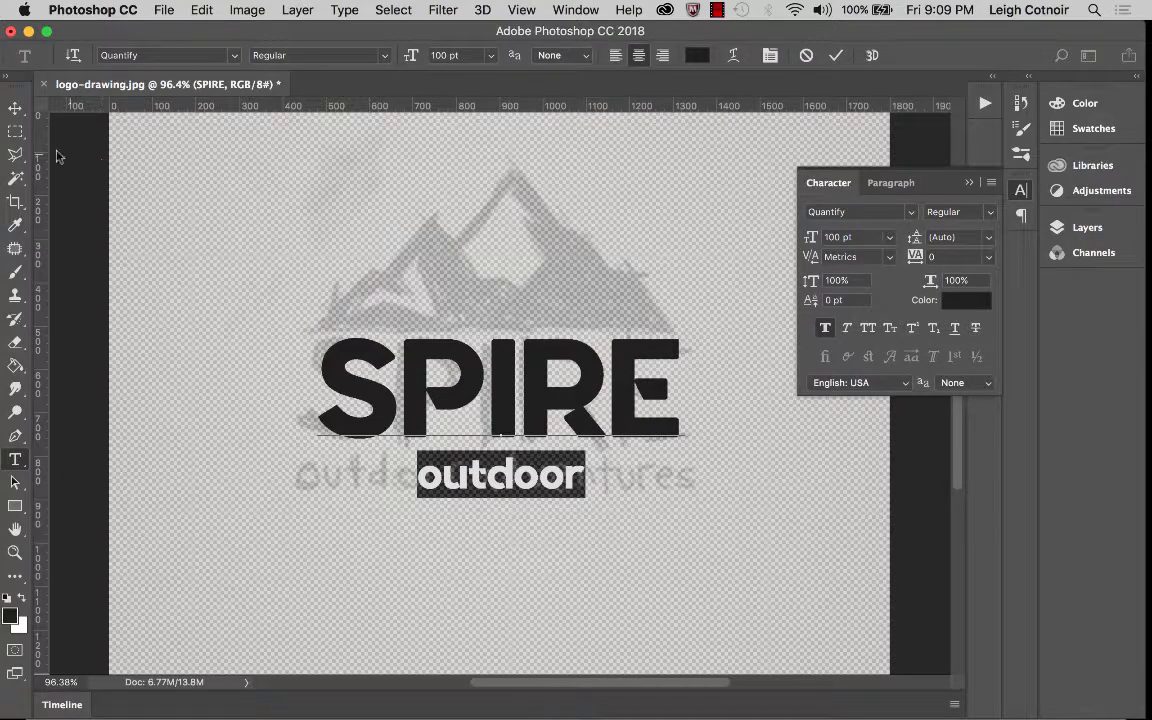
{"action": "left_click", "coordinate": [12, 110]}
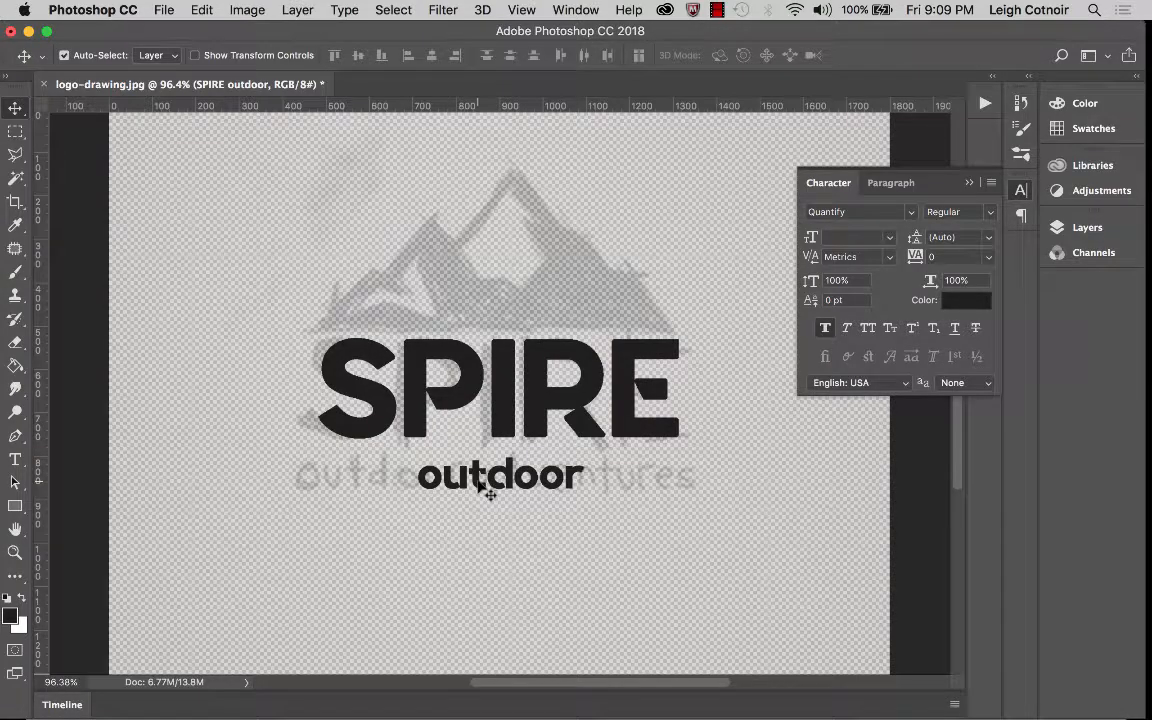
- Change the font of the word "outdoor" to Rounded Elegance Regular
{"action": "left_click", "coordinate": [15, 459]}
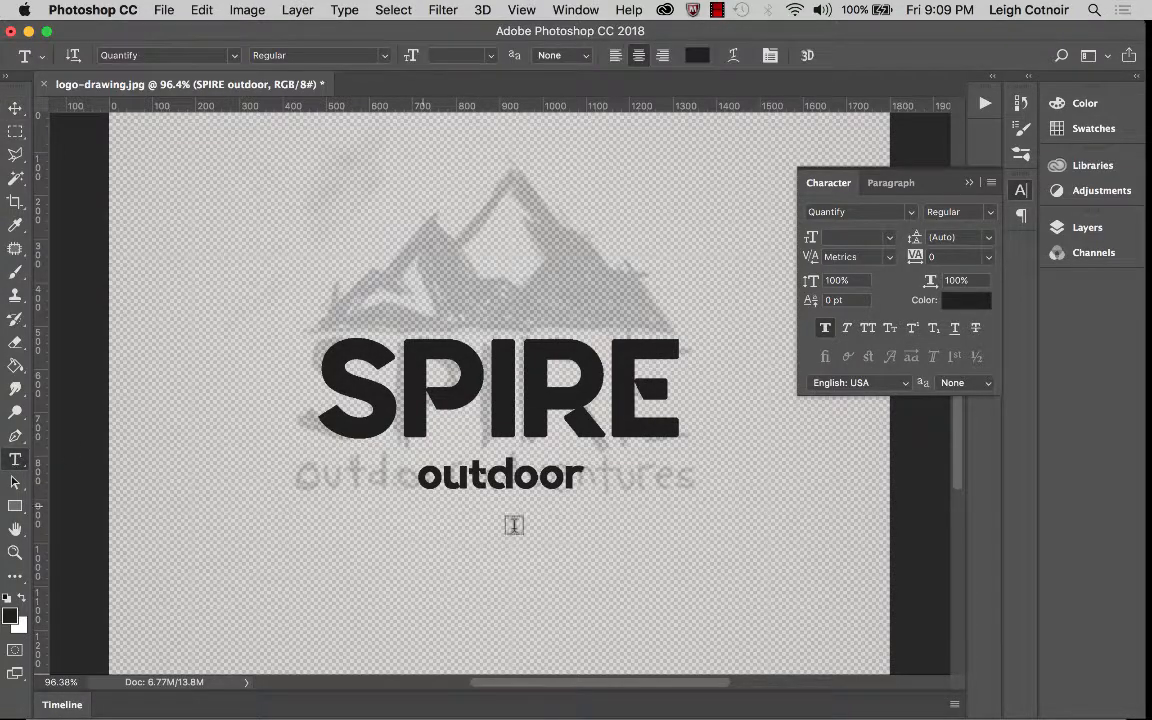
{"action": "left_click", "coordinate": [513, 482]}
{"action": "double_click", "coordinate": [513, 482]}
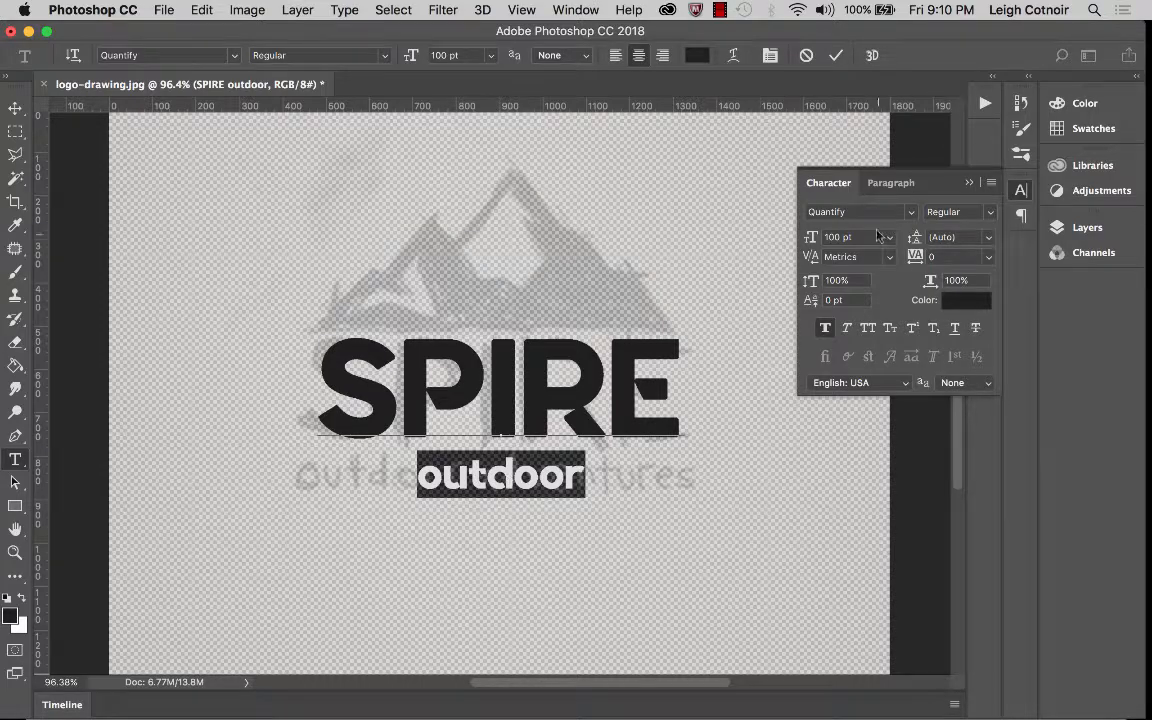
{"action": "left_click", "coordinate": [912, 214]}
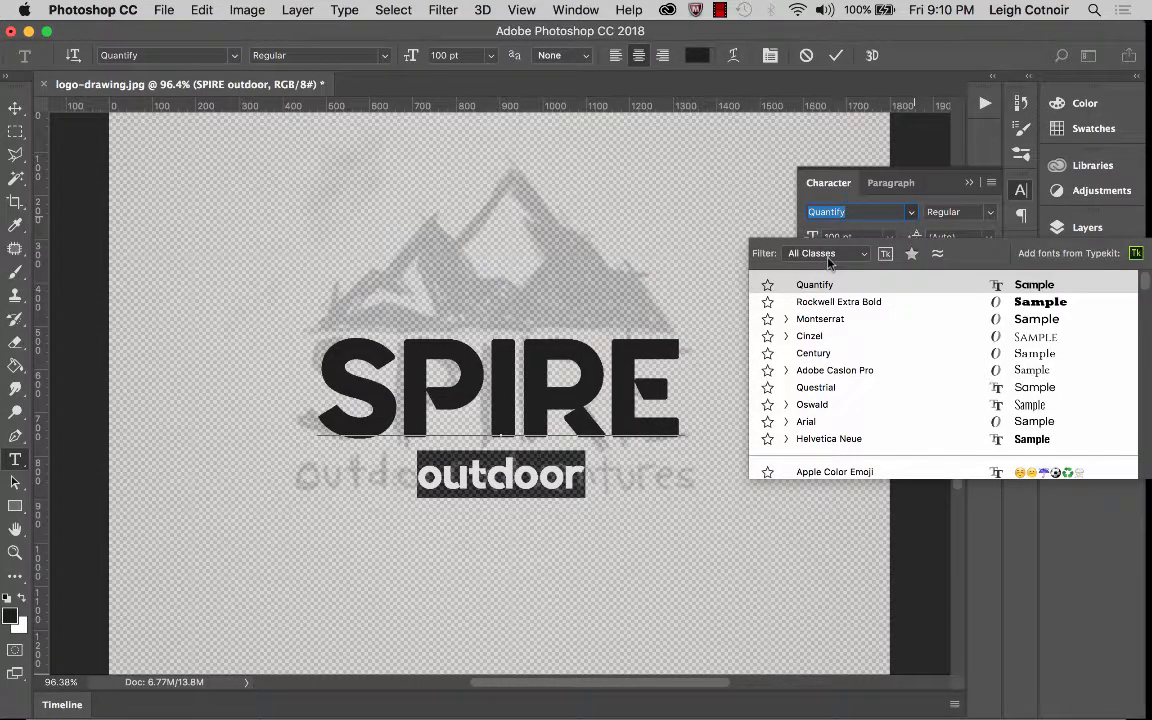
{"action": "type", "text": "rounde"}
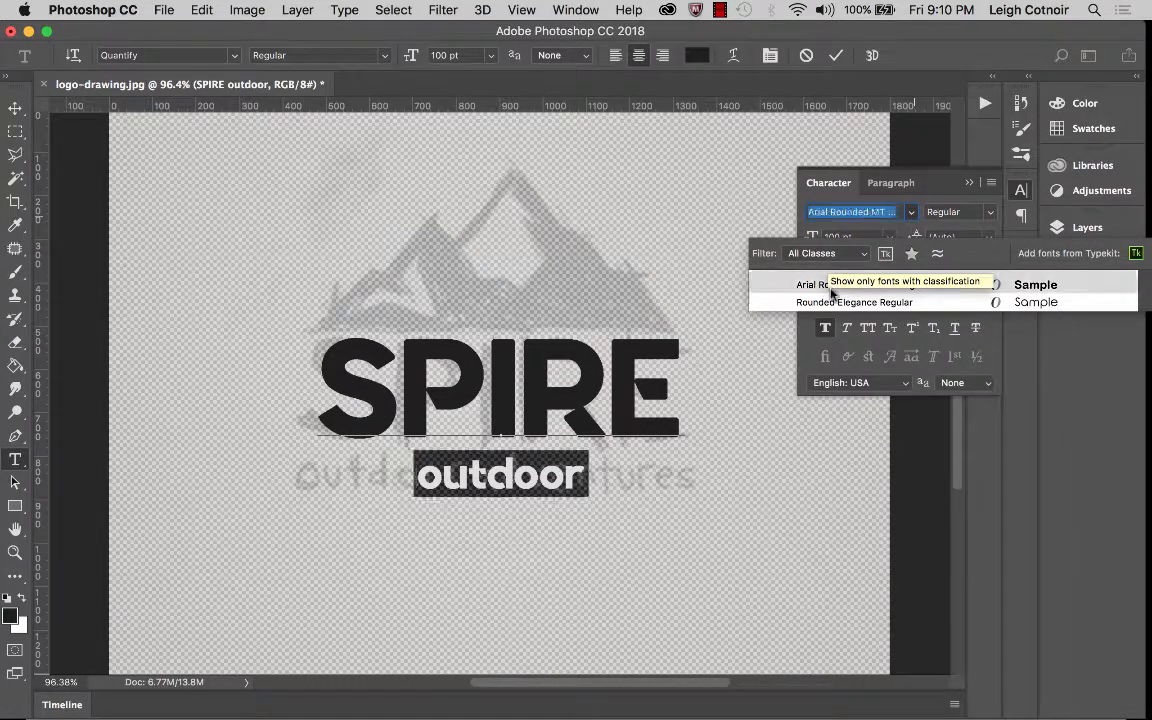
{"action": "left_click", "coordinate": [838, 303]}
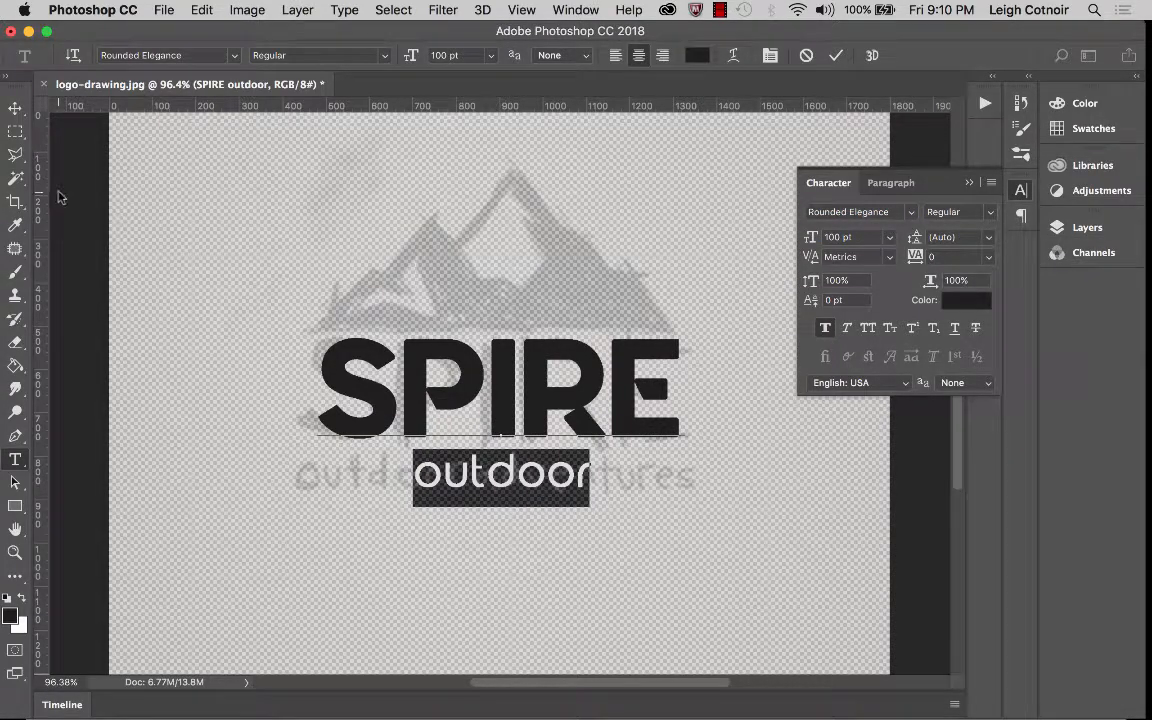
- Extend the second line after "outdoor" so that it reads "outdoor adventures"
{"action": "left_click", "coordinate": [591, 472]}
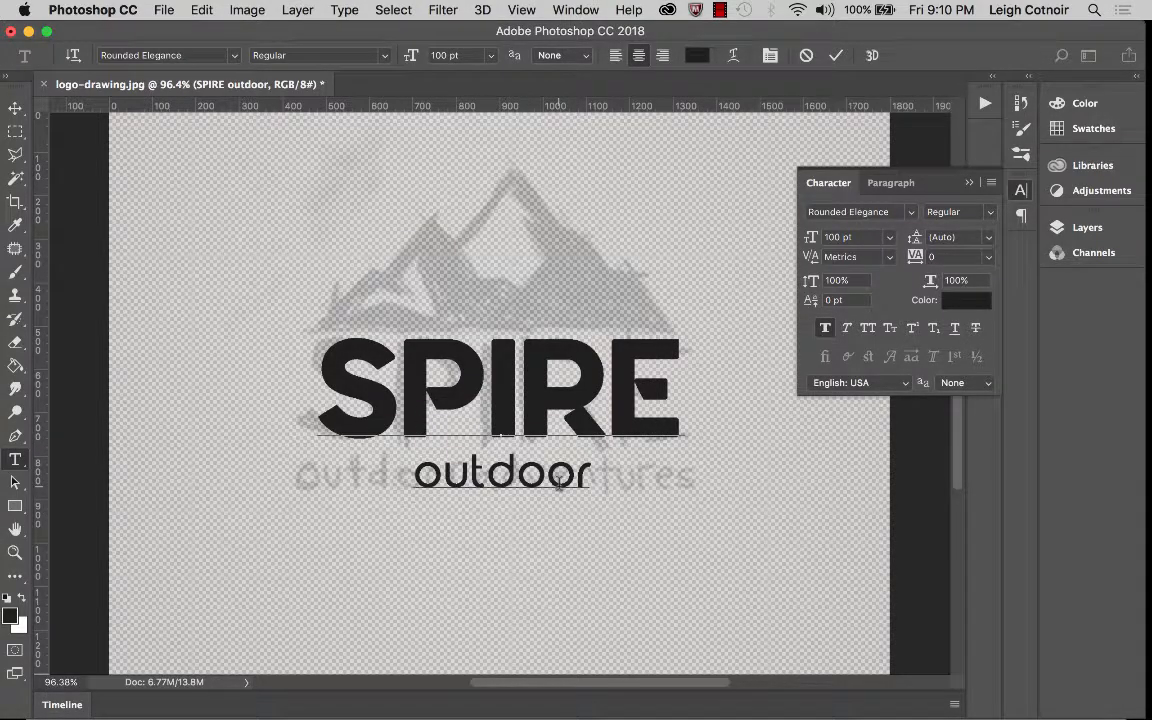
{"action": "type", "text": "ad"}
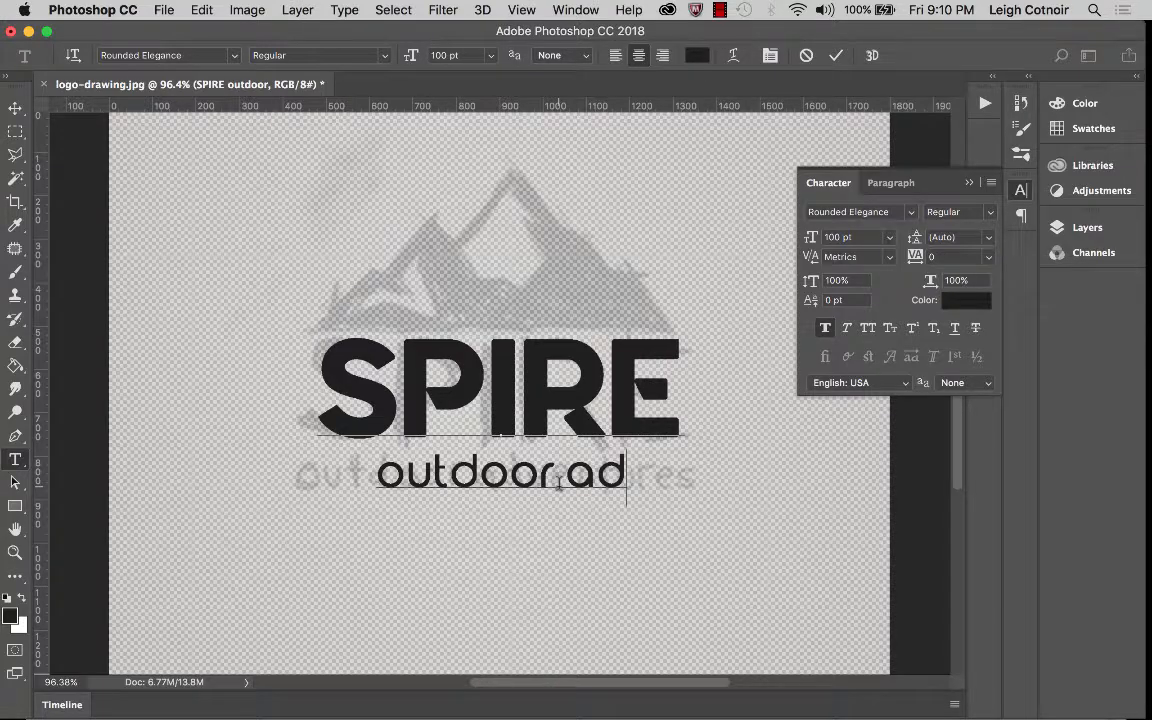
{"action": "type", "text": "ventures"}
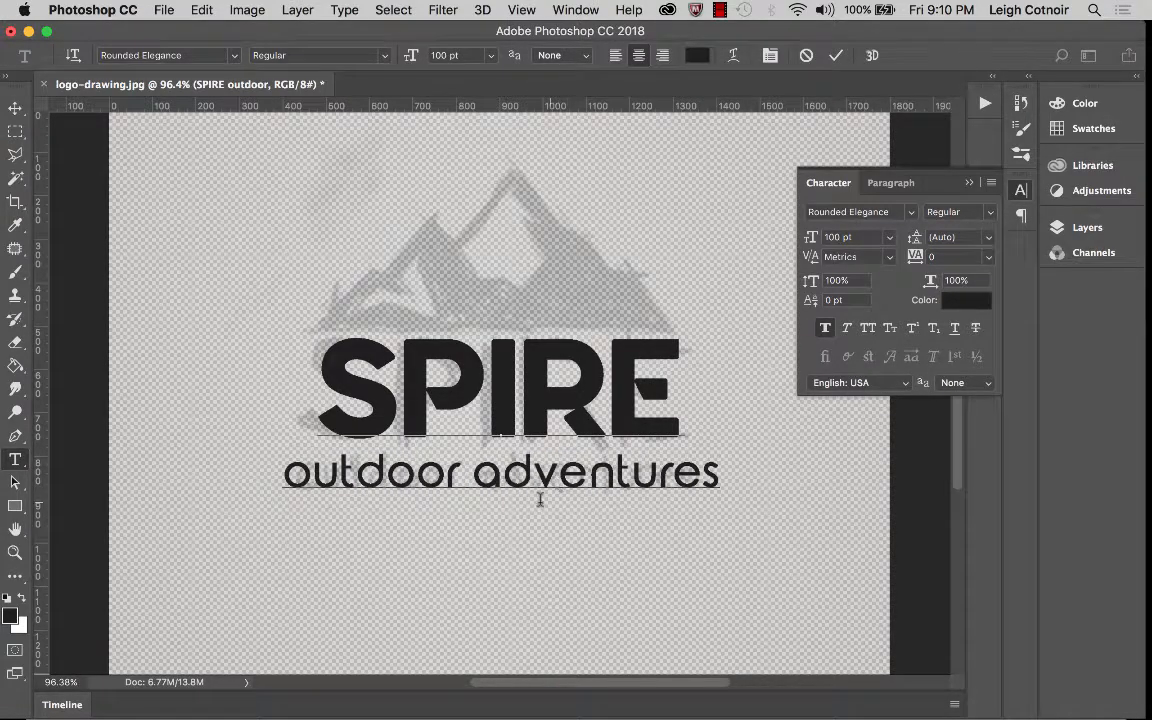
- Try a tracking of -50 on the "outdoor adventures" line and return it to 0
{"action": "key", "text": "super+a"}
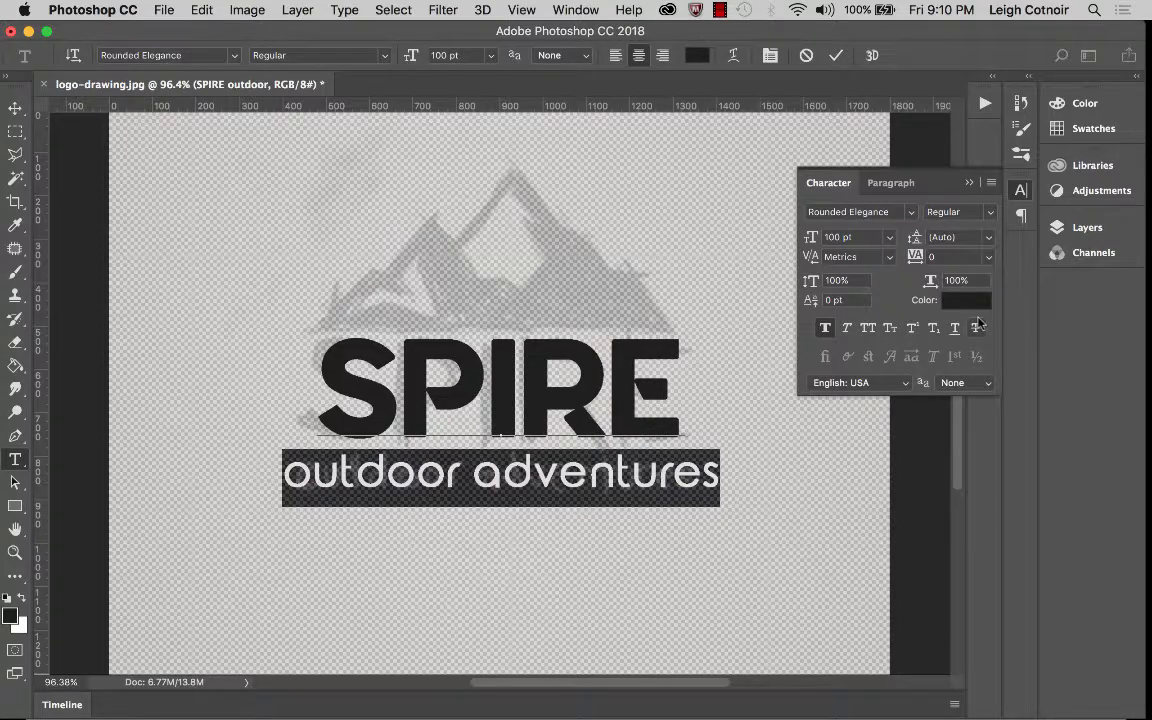
{"action": "left_click", "coordinate": [988, 257]}
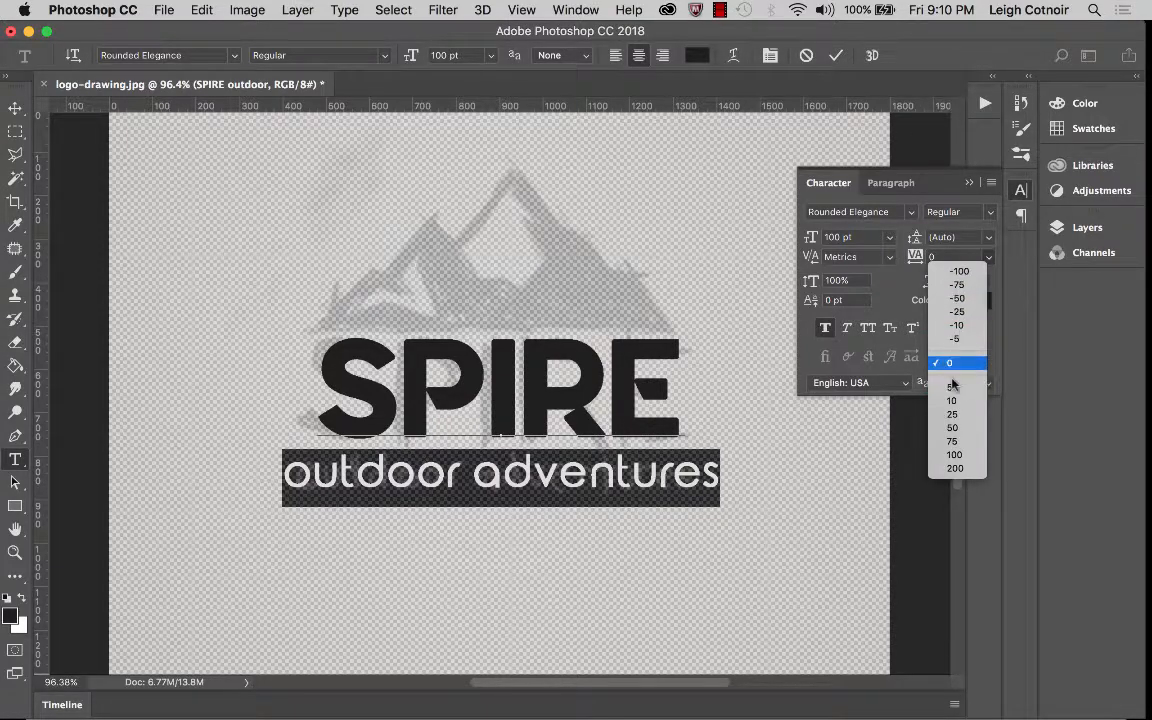
{"action": "left_click", "coordinate": [956, 302]}
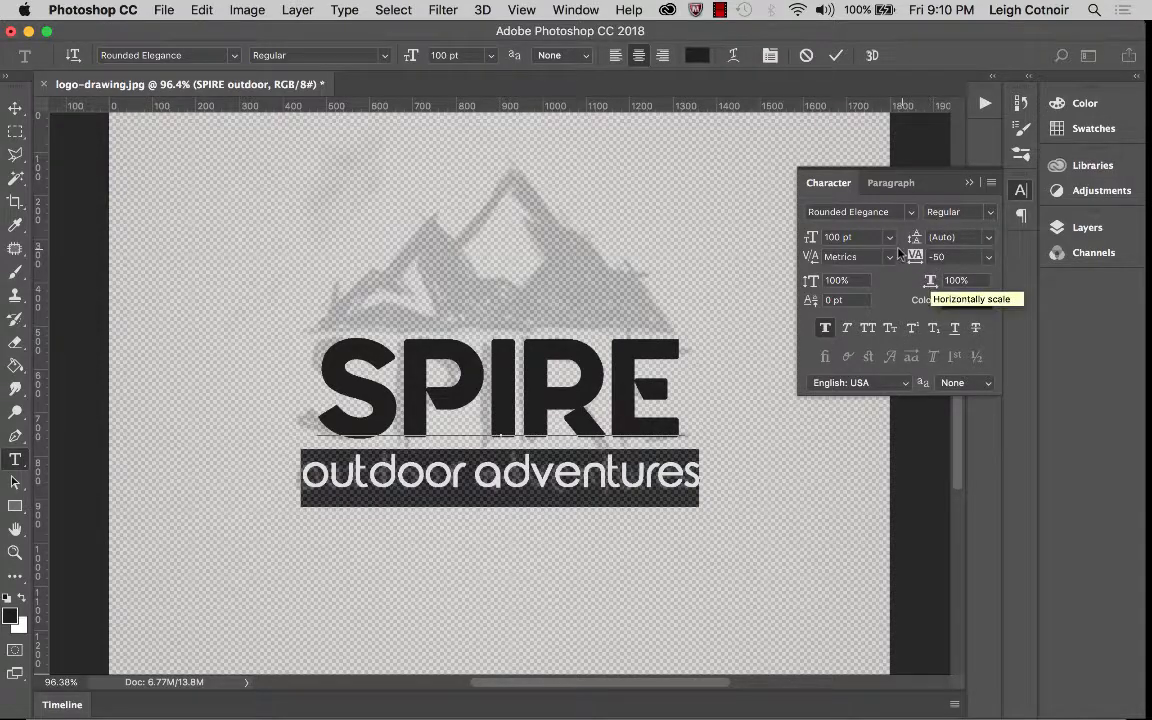
{"action": "left_click", "coordinate": [989, 257]}
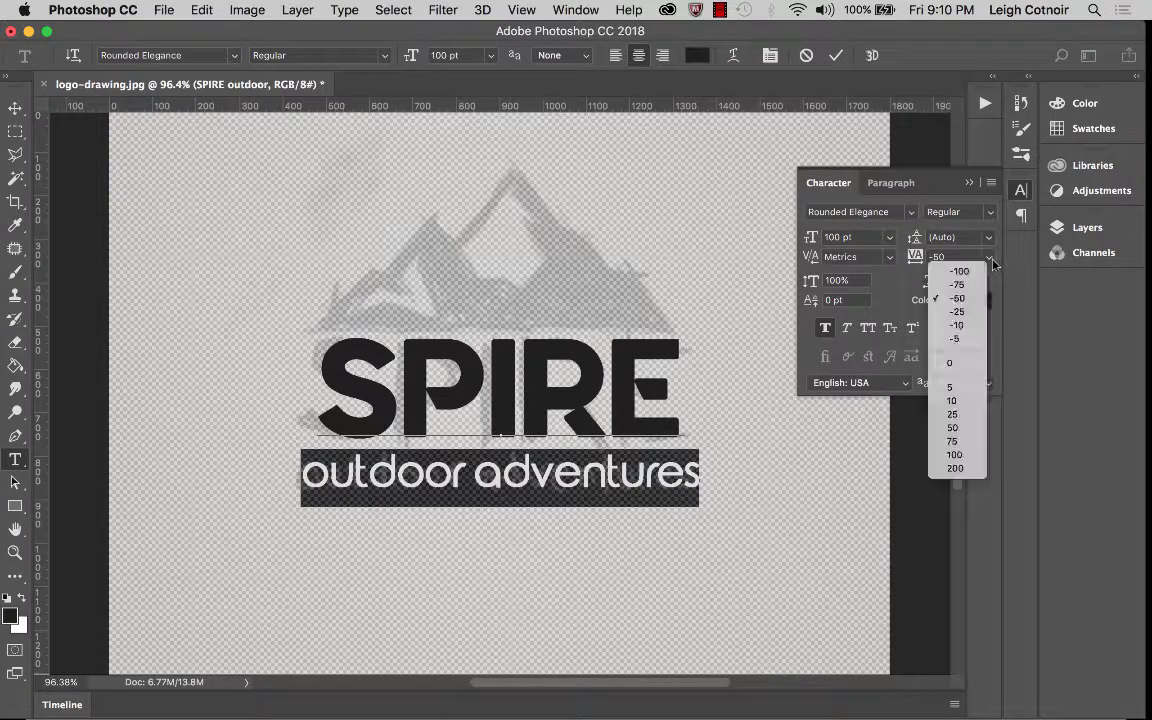
{"action": "left_click", "coordinate": [954, 364]}
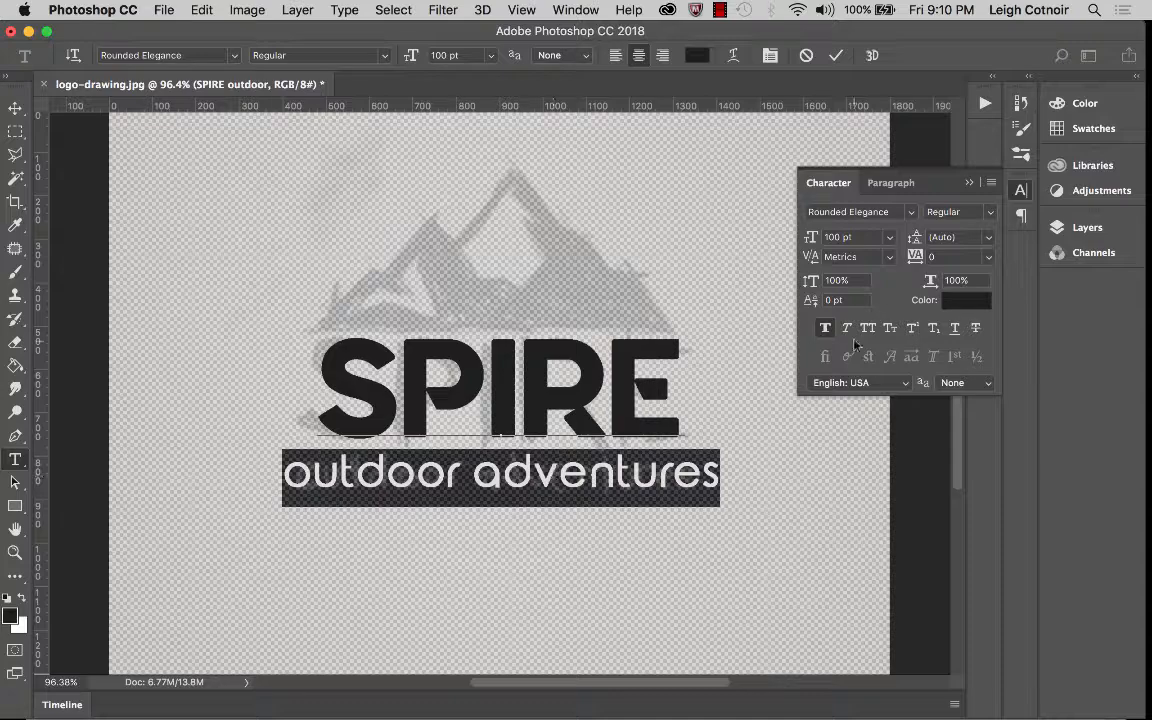
- Reduce the font size of the "outdoor adventures" line to 90 pt, and further to 80 pt
{"action": "double_click", "coordinate": [826, 237]}
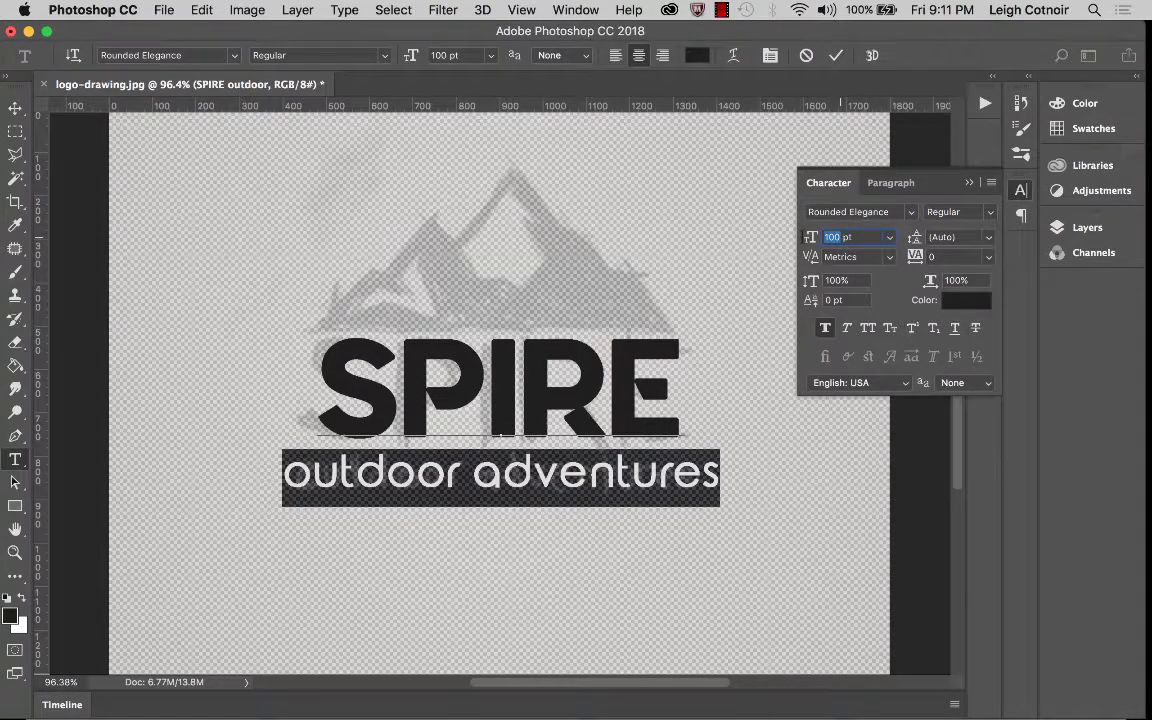
{"action": "type", "text": "90"}
{"action": "key", "text": "Return"}
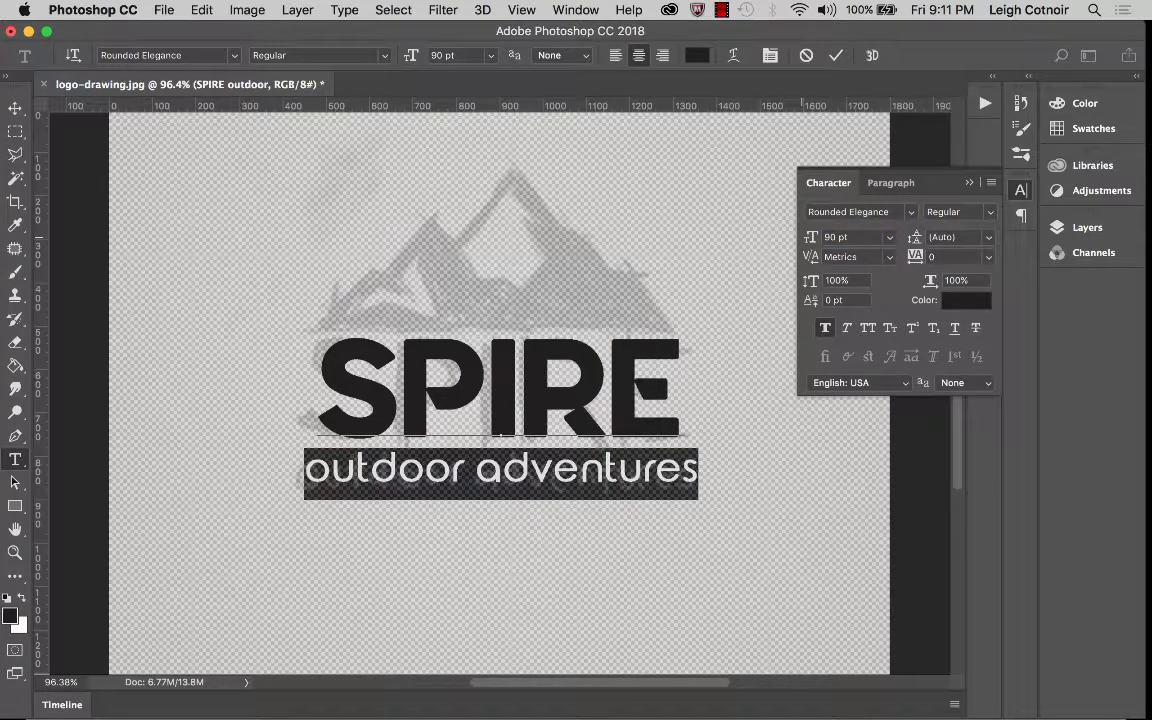
{"action": "left_click_drag", "start_coordinate": [830, 238], "coordinate": [808, 243]}
{"action": "type", "text": "8"}
{"action": "key", "text": "Return"}
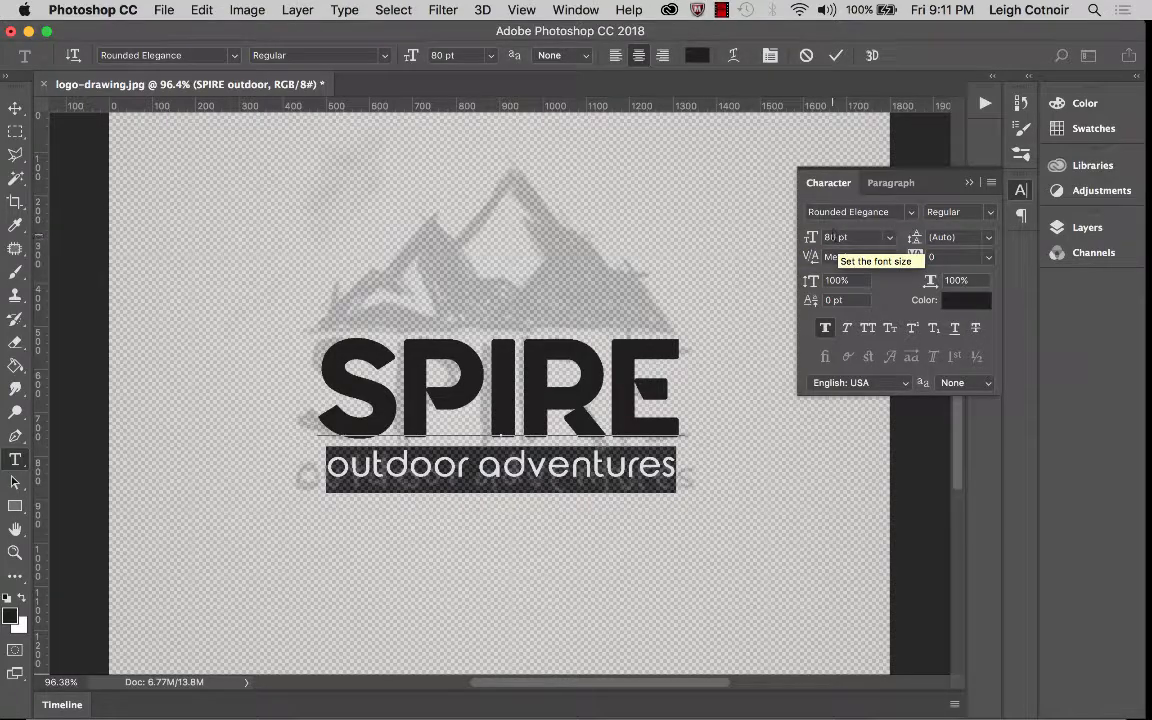
- Try the tagline at 85 pt, reduce its font size to 82 pt and commit the text
{"action": "left_click", "coordinate": [836, 240]}
{"action": "left_click", "coordinate": [840, 238]}
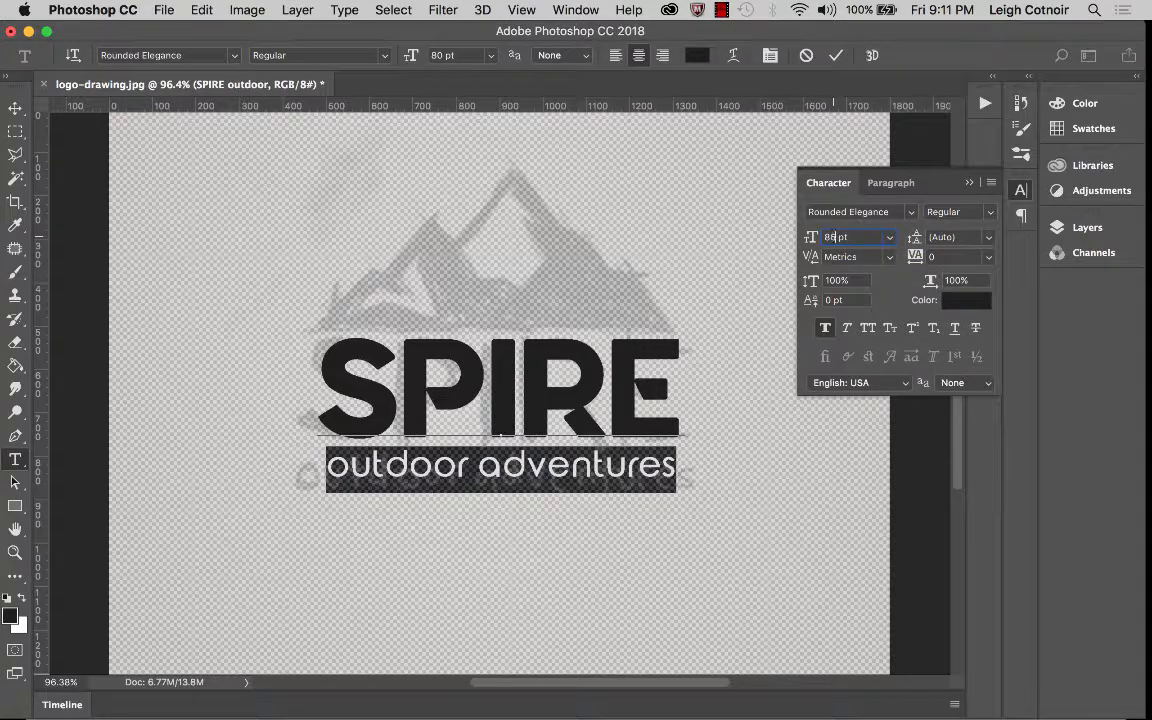
{"action": "key", "text": "Return"}
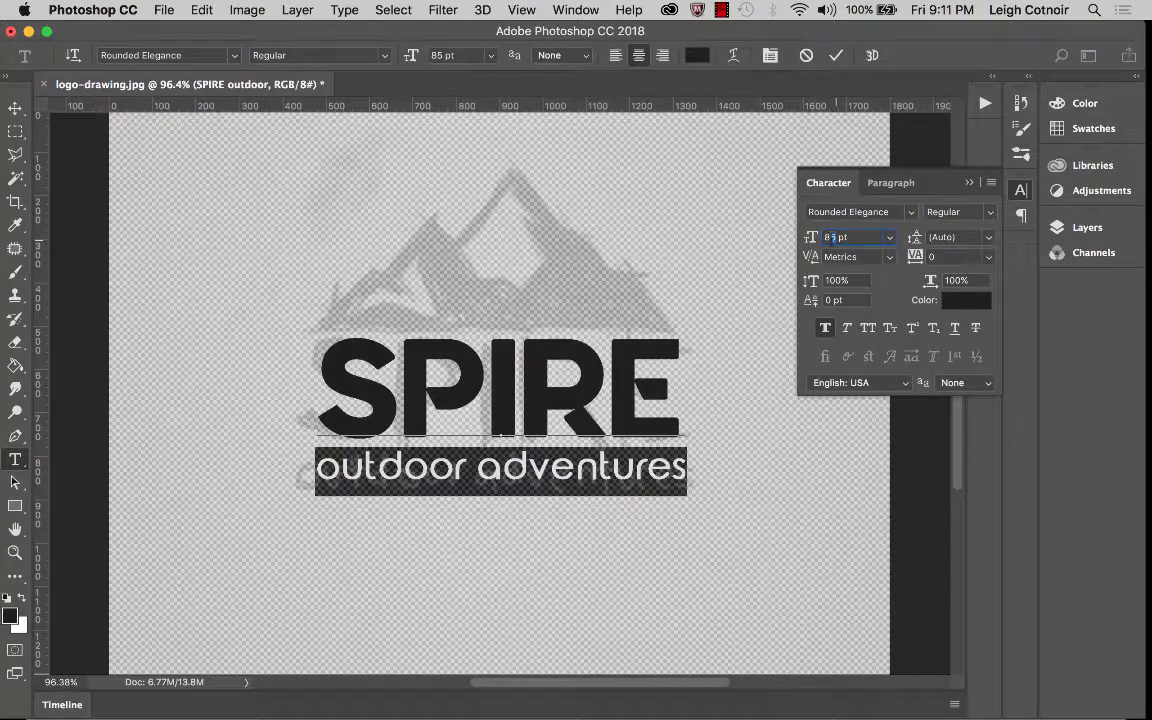
{"action": "type", "text": "2"}
{"action": "key", "text": "Return"}
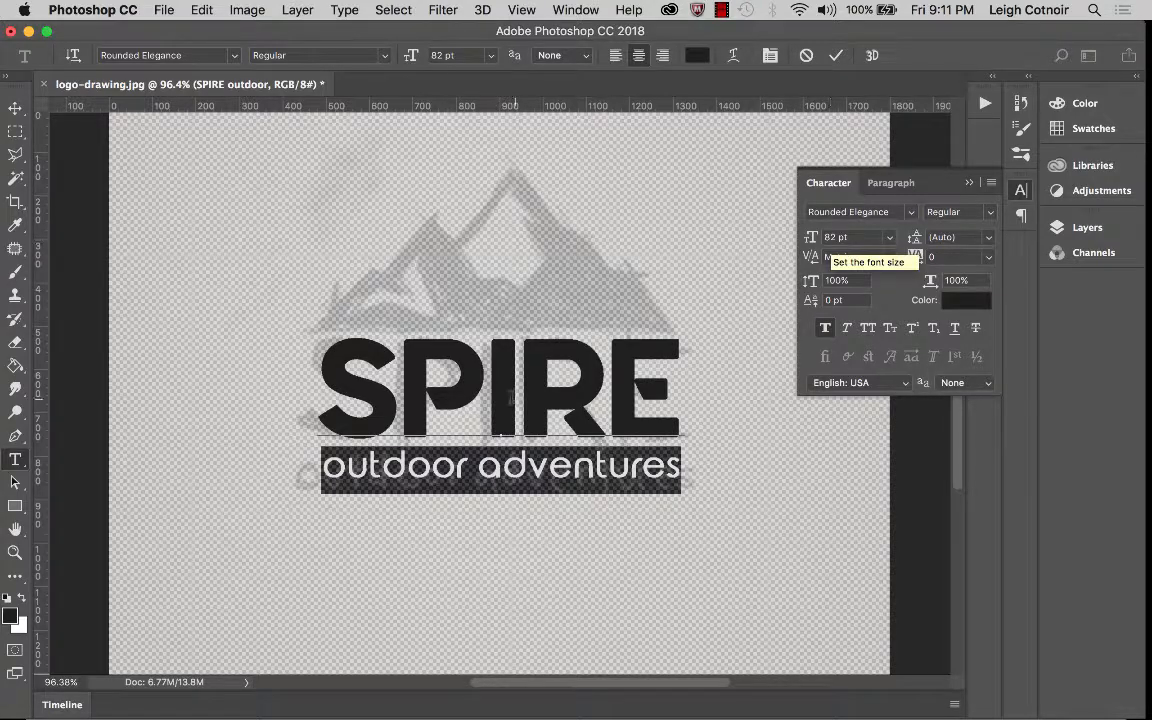
{"action": "left_click", "coordinate": [15, 107]}
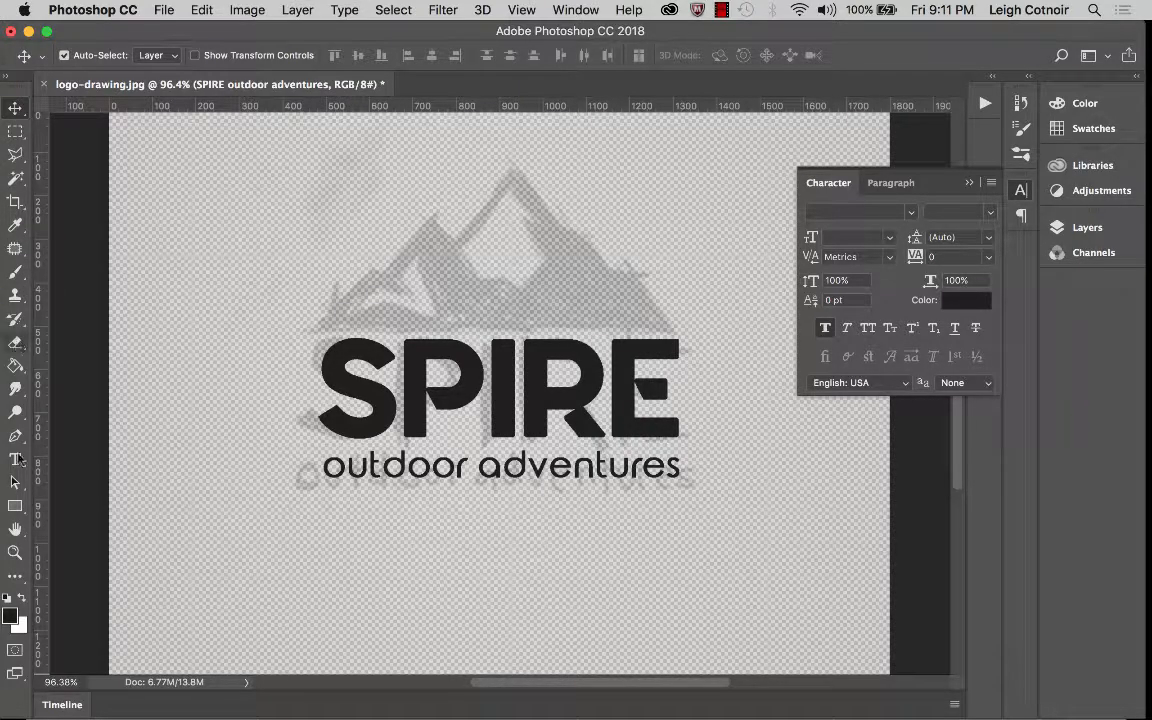
- Set the font size of the "outdoor adventures" line to 83 pt and commit the text
{"action": "left_click", "coordinate": [15, 459]}
{"action": "left_click", "coordinate": [484, 466]}
{"action": "key", "text": "super+a"}
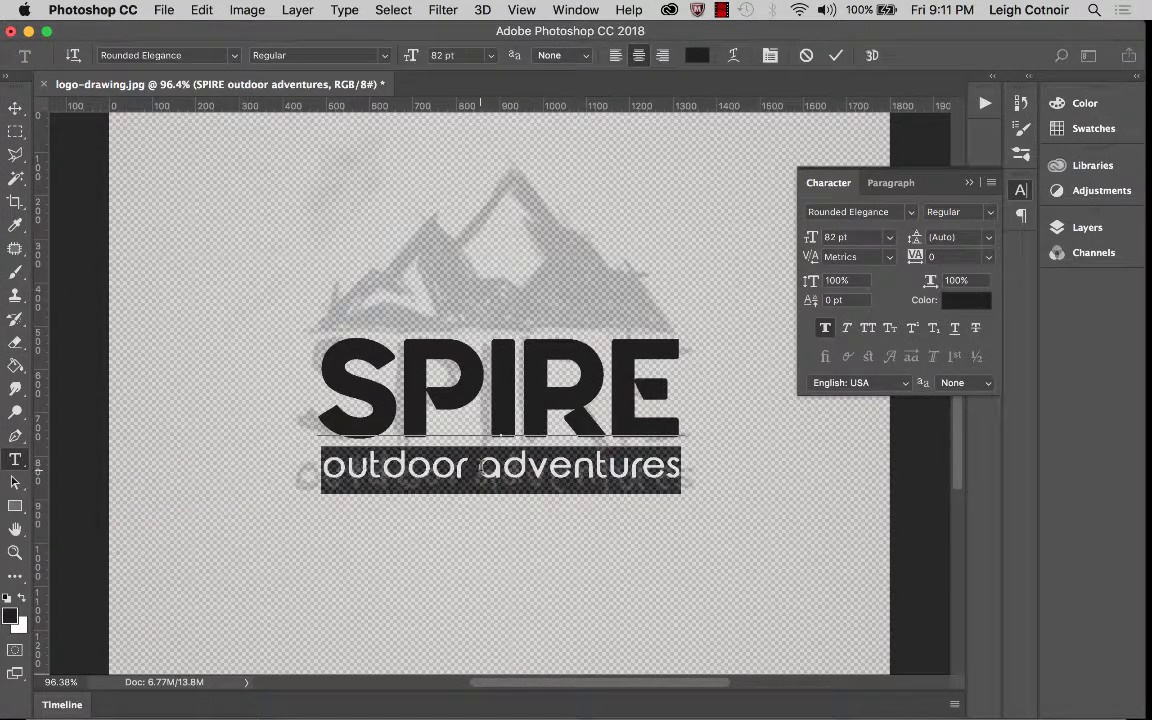
{"action": "double_click", "coordinate": [832, 238]}
{"action": "left_click", "coordinate": [832, 238]}
{"action": "key", "text": "BackSpace"}
{"action": "type", "text": "3"}
{"action": "key", "text": "Return"}
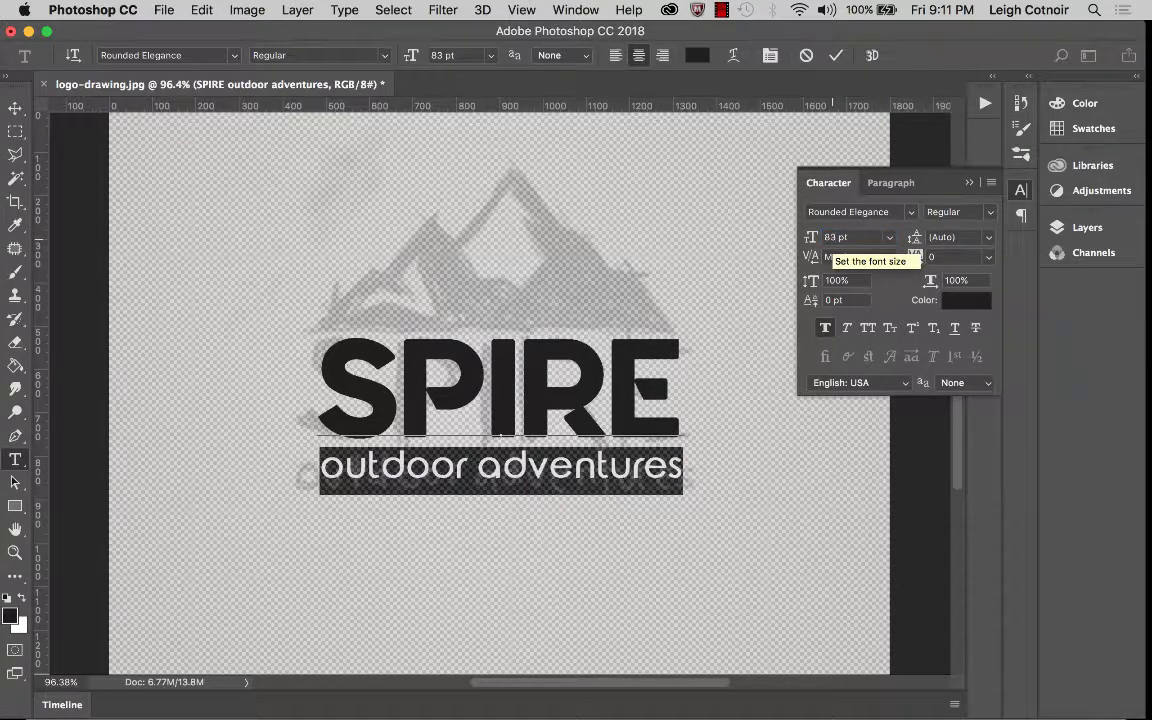
{"action": "left_click", "coordinate": [15, 107]}
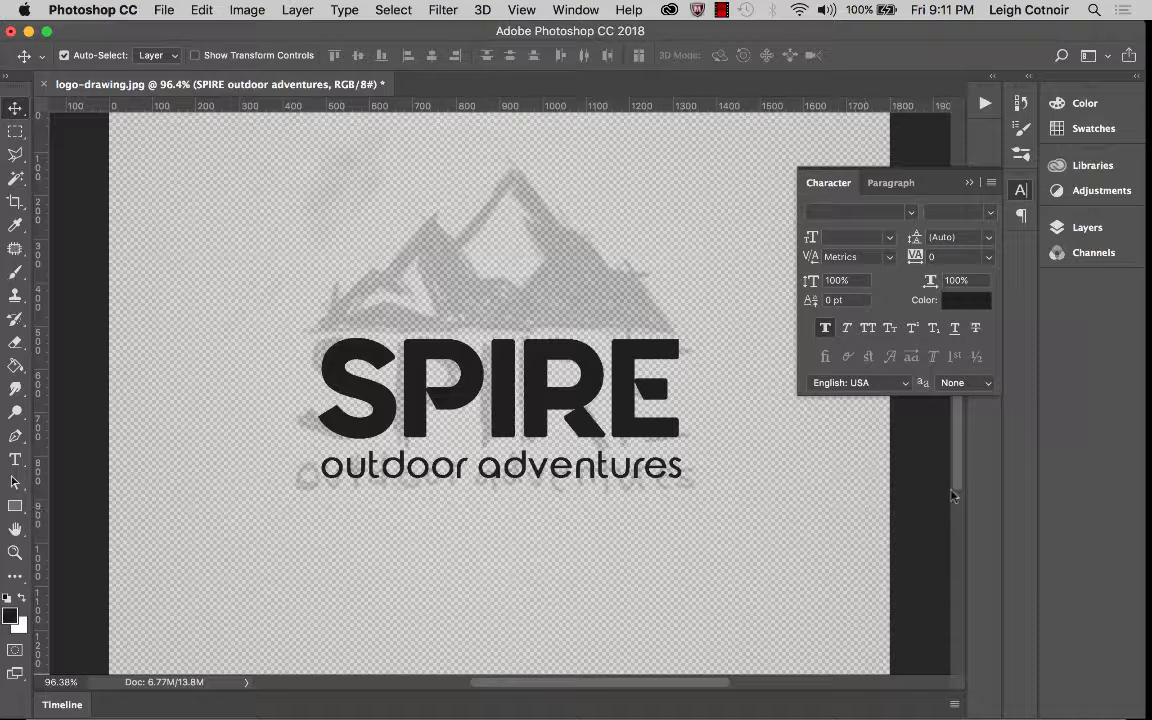
- Hide the sketch on Layer 0 to check the lettering on its own, and show it again
{"action": "left_click", "coordinate": [1085, 227]}
{"action": "left_click", "coordinate": [837, 366]}
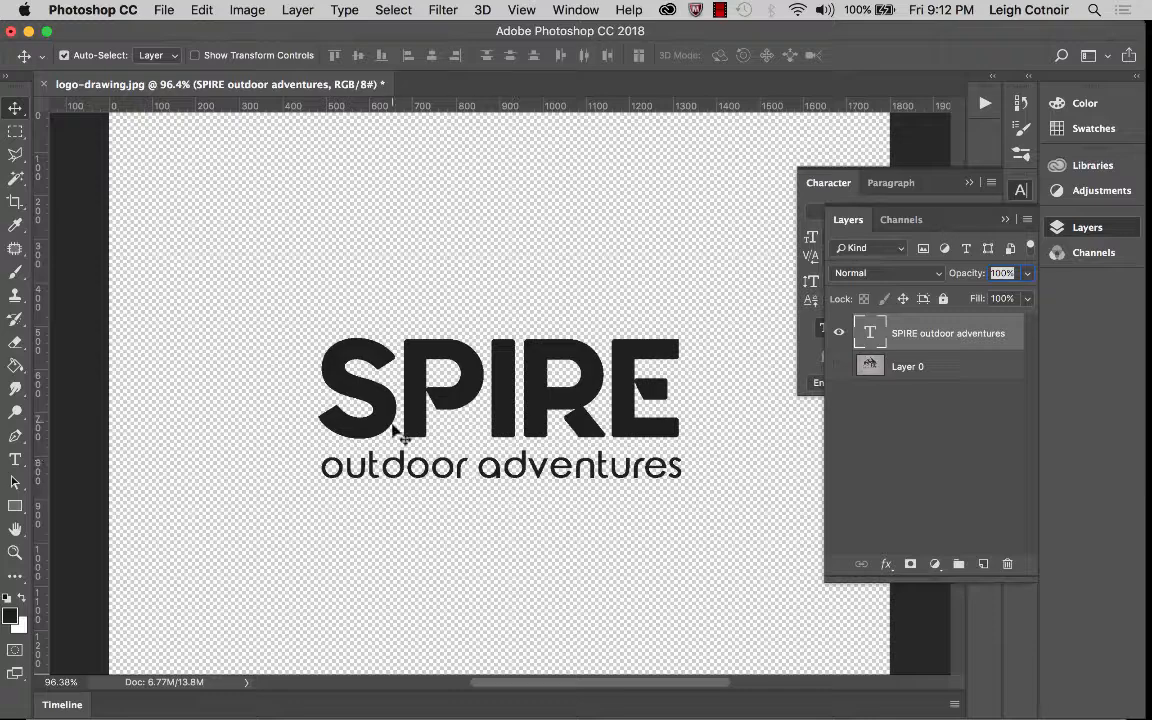
{"action": "left_click", "coordinate": [840, 368]}
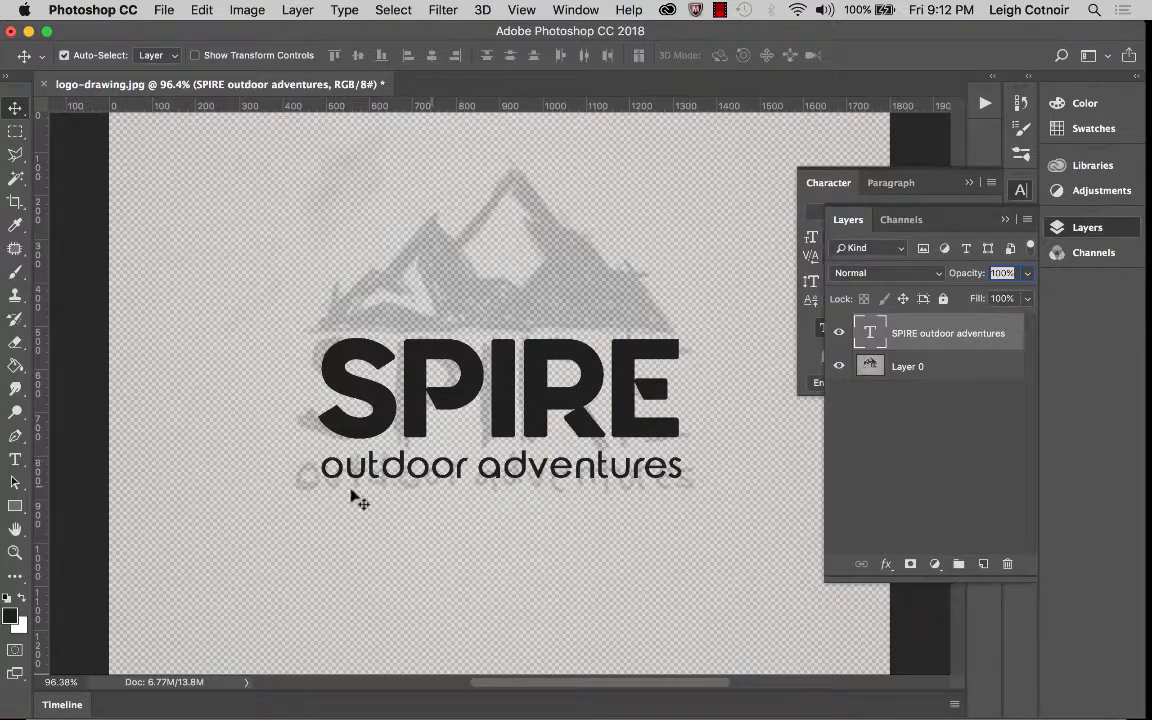
{"action": "left_click", "coordinate": [1001, 220]}
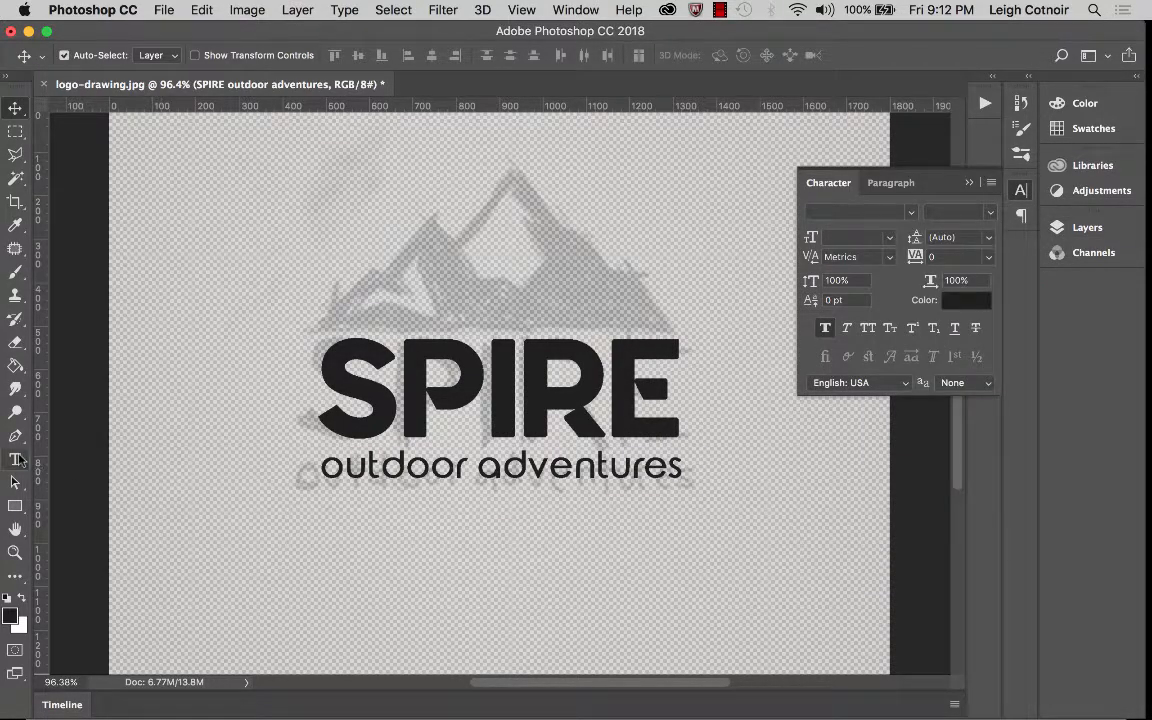
- Select the "outdoor adventures" line and review its preset leading options and its font size
{"action": "key", "text": "t"}
{"action": "triple_click", "coordinate": [426, 472]}
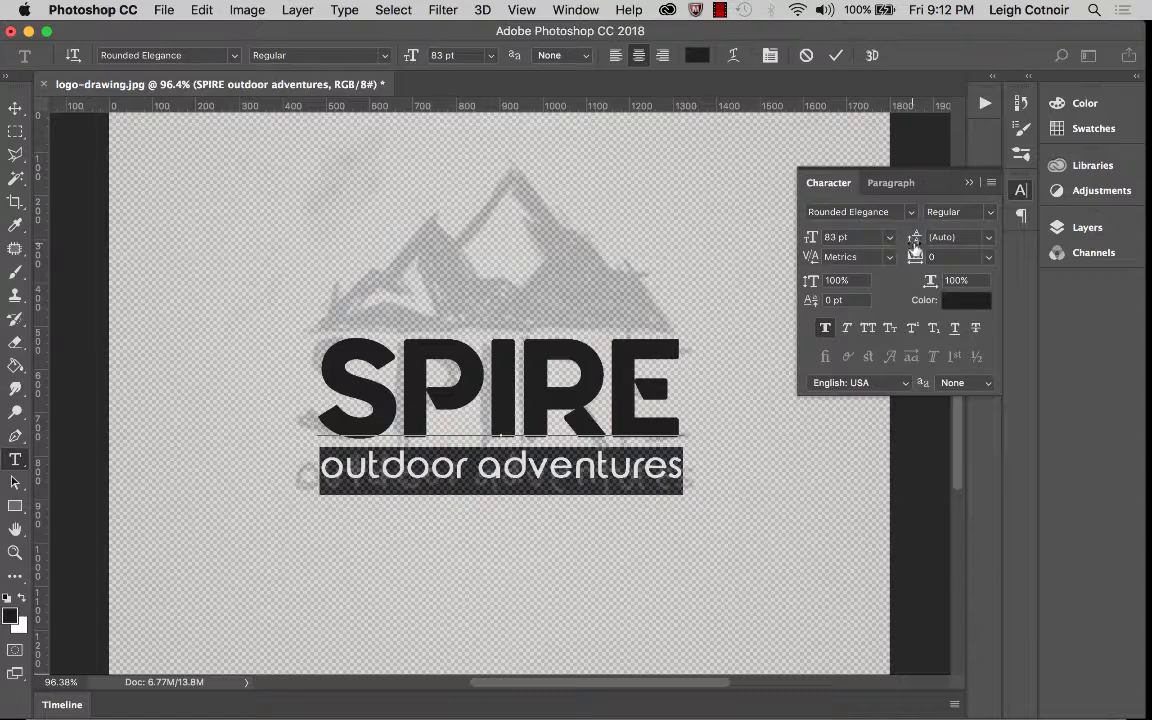
{"action": "left_click", "coordinate": [990, 238]}
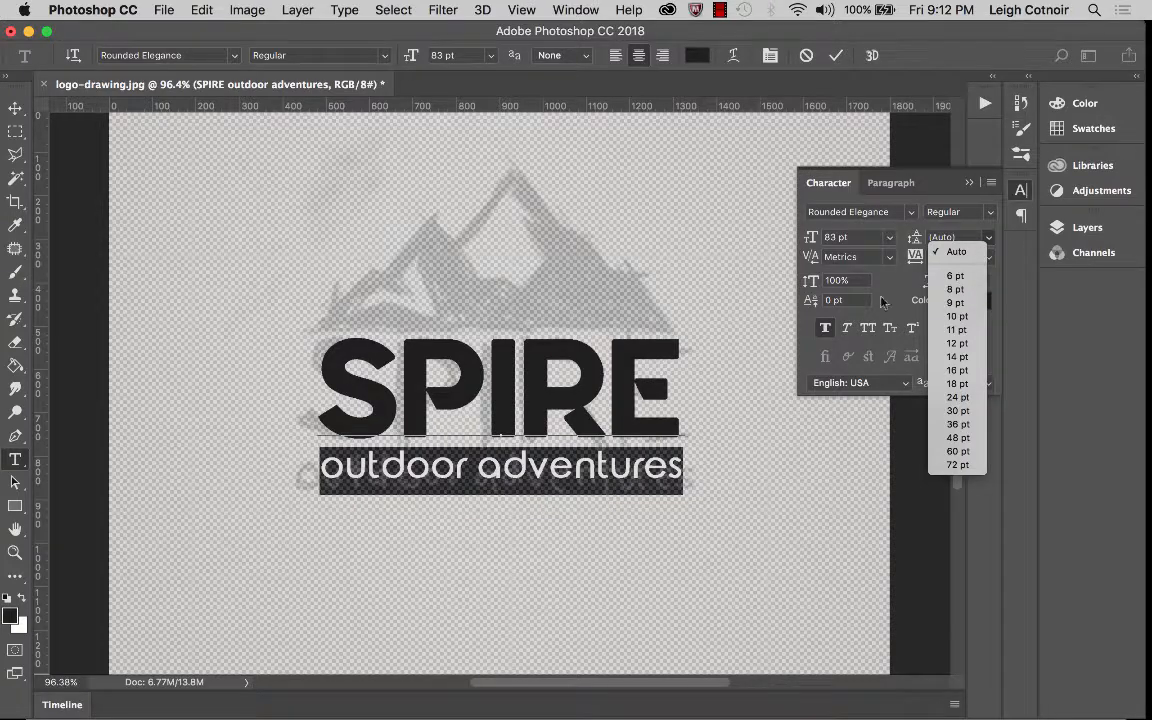
{"action": "left_click", "coordinate": [882, 301]}
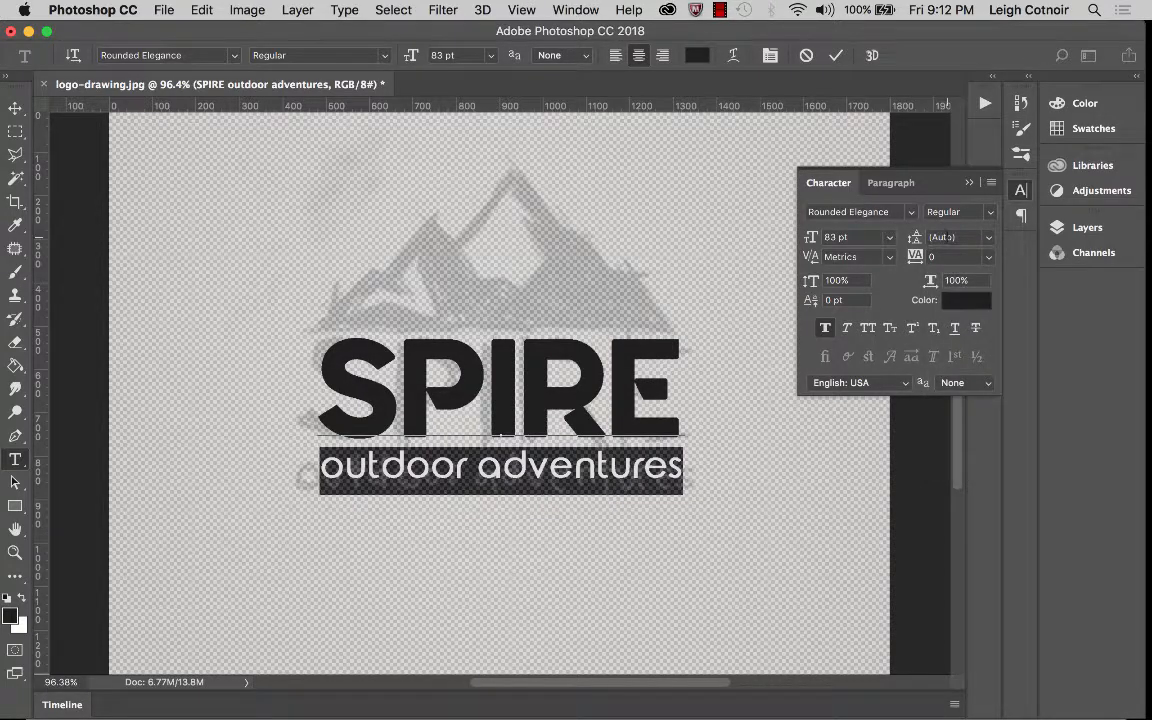
{"action": "left_click", "coordinate": [829, 237]}
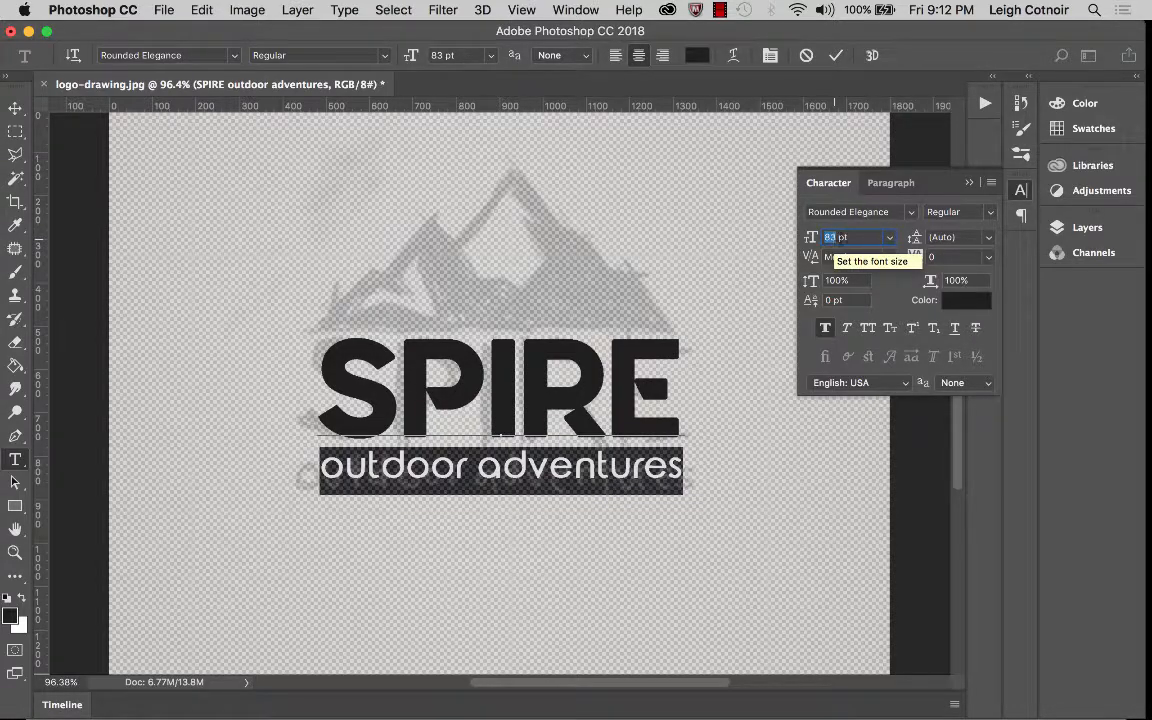
- Open Calculator and multiply 1.20 by the tagline's font size of 83 to work out its automatic leading
{"action": "left_click", "coordinate": [1094, 10]}
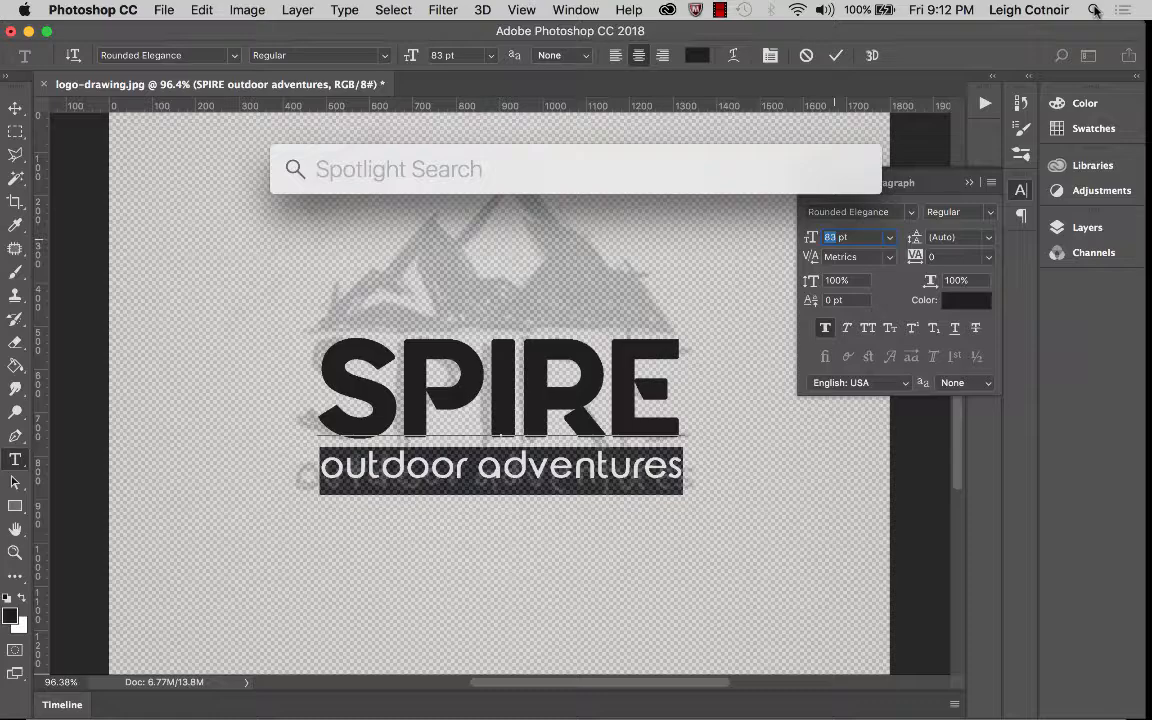
{"action": "type", "text": "calc"}
{"action": "key", "text": "Return"}
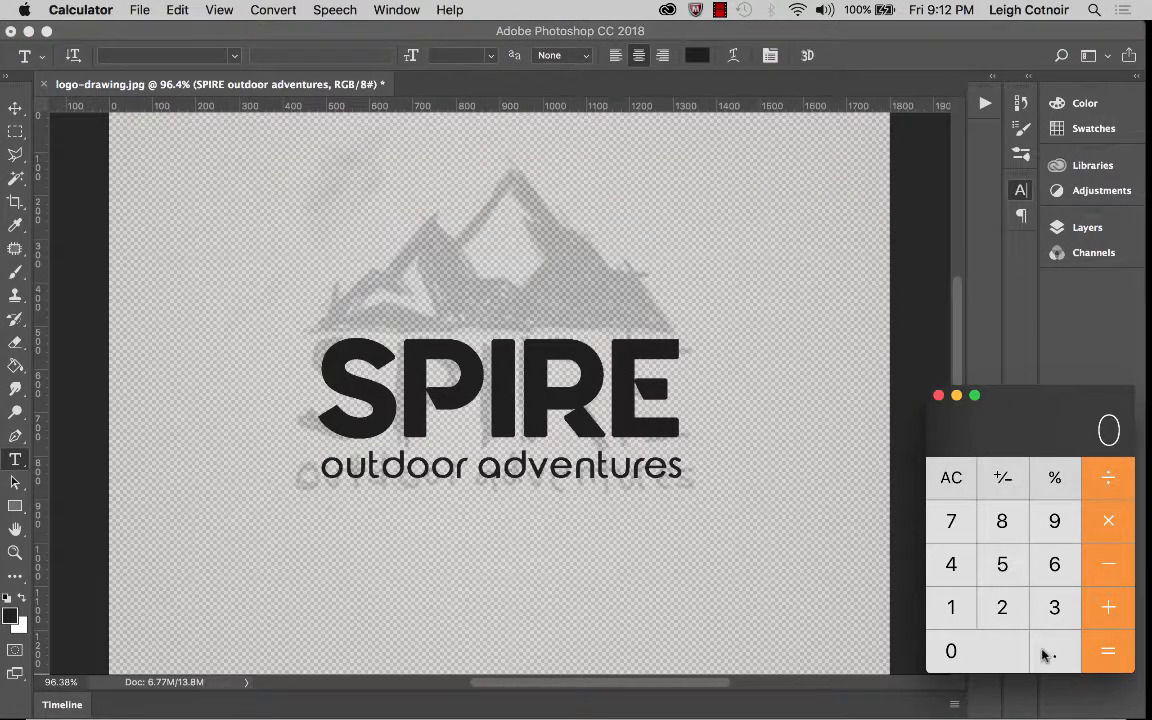
{"action": "left_click", "coordinate": [955, 620]}
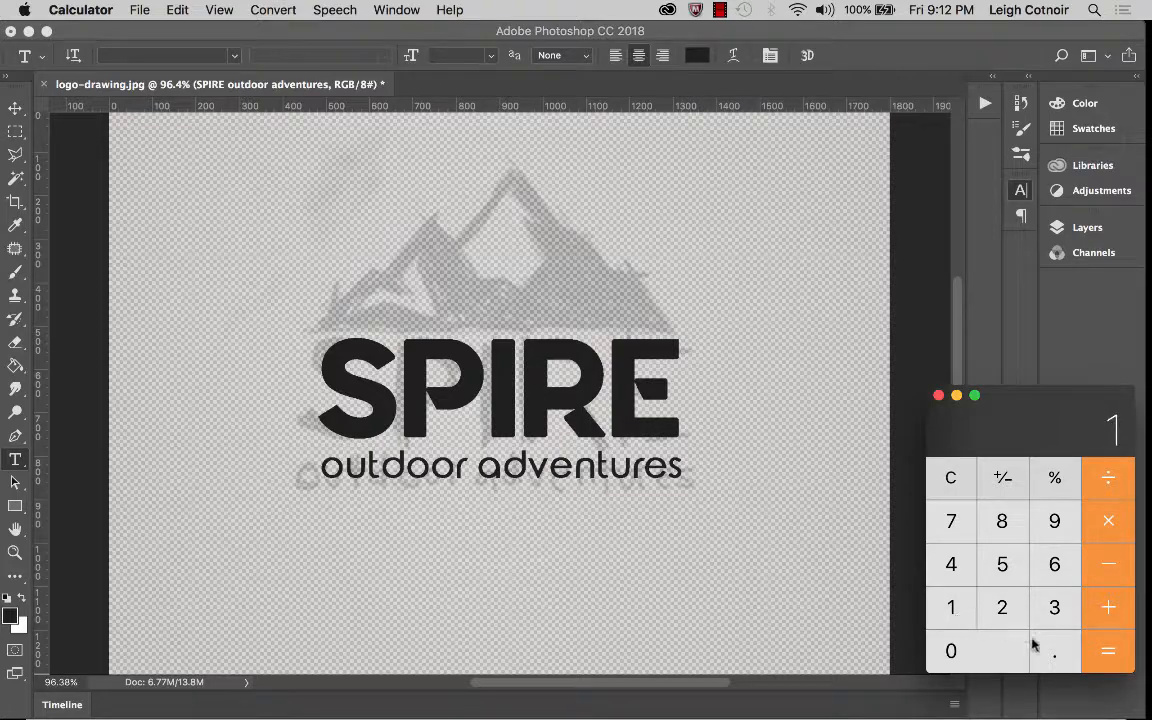
{"action": "left_click", "coordinate": [1050, 655]}
{"action": "left_click", "coordinate": [1018, 620]}
{"action": "left_click", "coordinate": [1005, 658]}
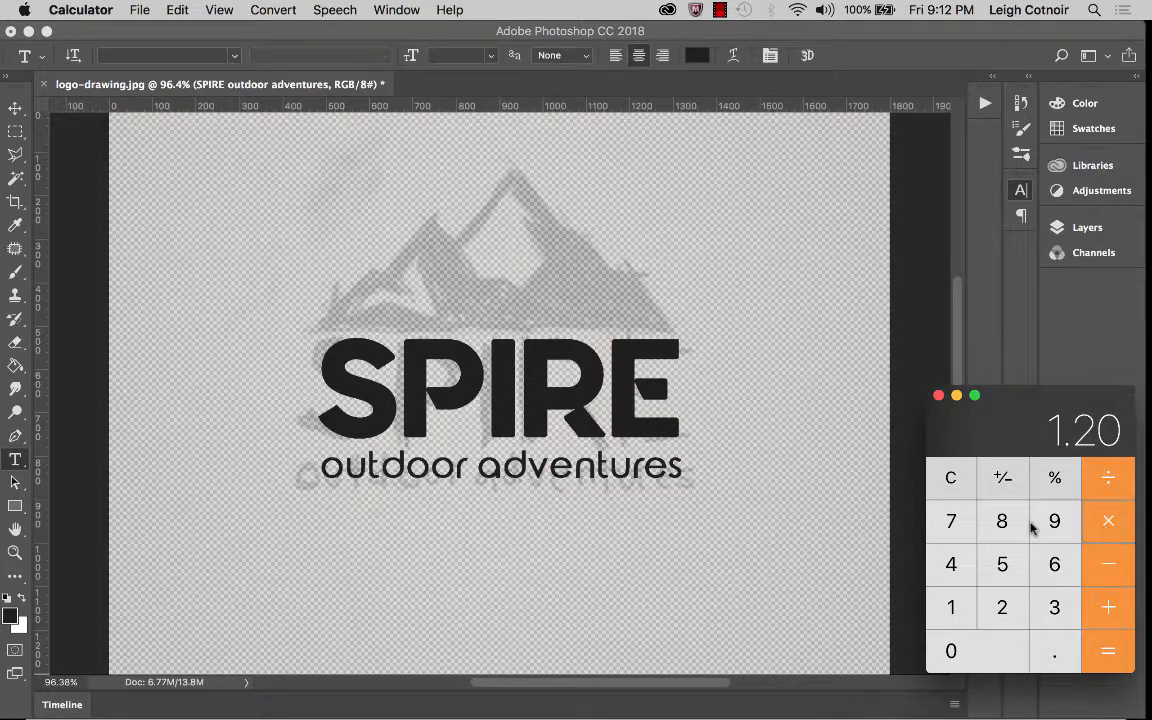
{"action": "left_click", "coordinate": [1003, 524]}
{"action": "left_click", "coordinate": [1060, 610]}
{"action": "left_click", "coordinate": [1100, 614]}
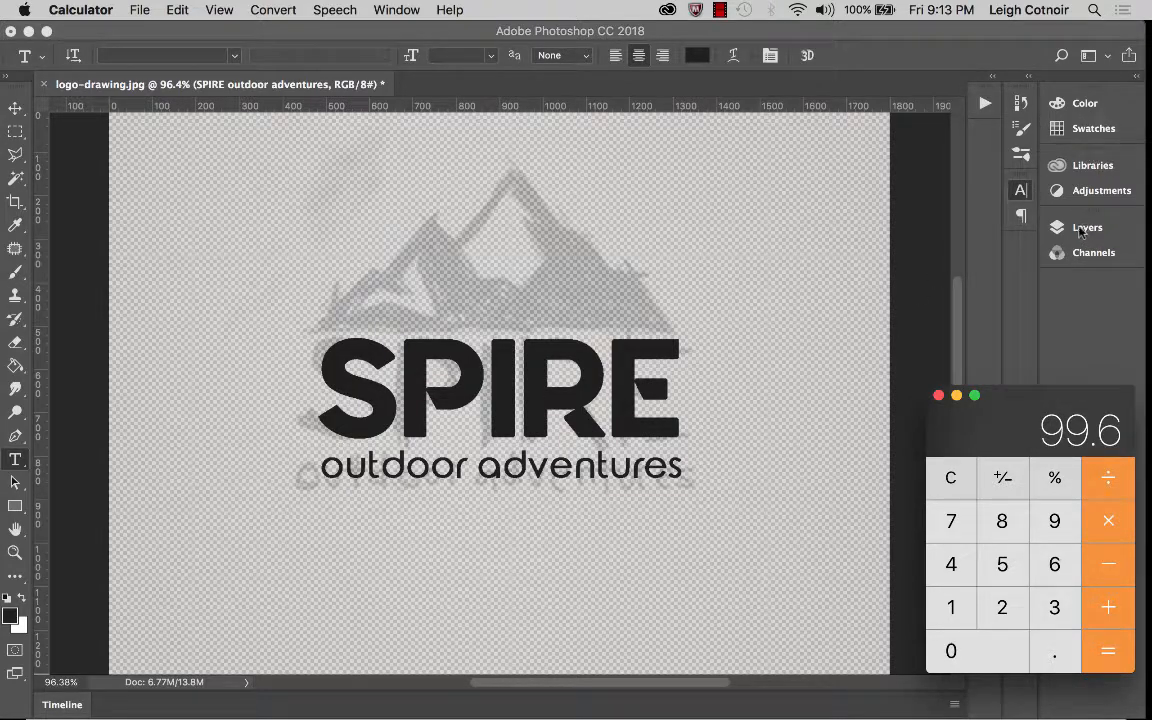
- Switch back to Photoshop and set the leading of the "outdoor adventures" line to 103 pt
{"action": "left_click", "coordinate": [1026, 198]}
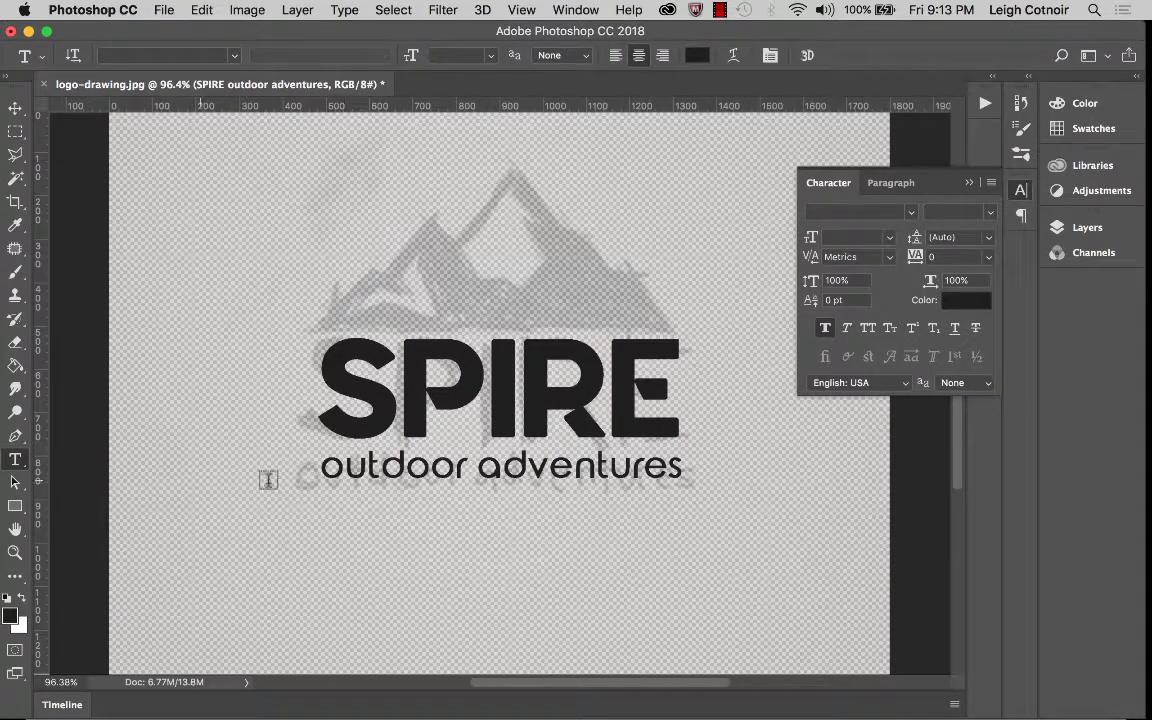
{"action": "triple_click", "coordinate": [410, 466]}
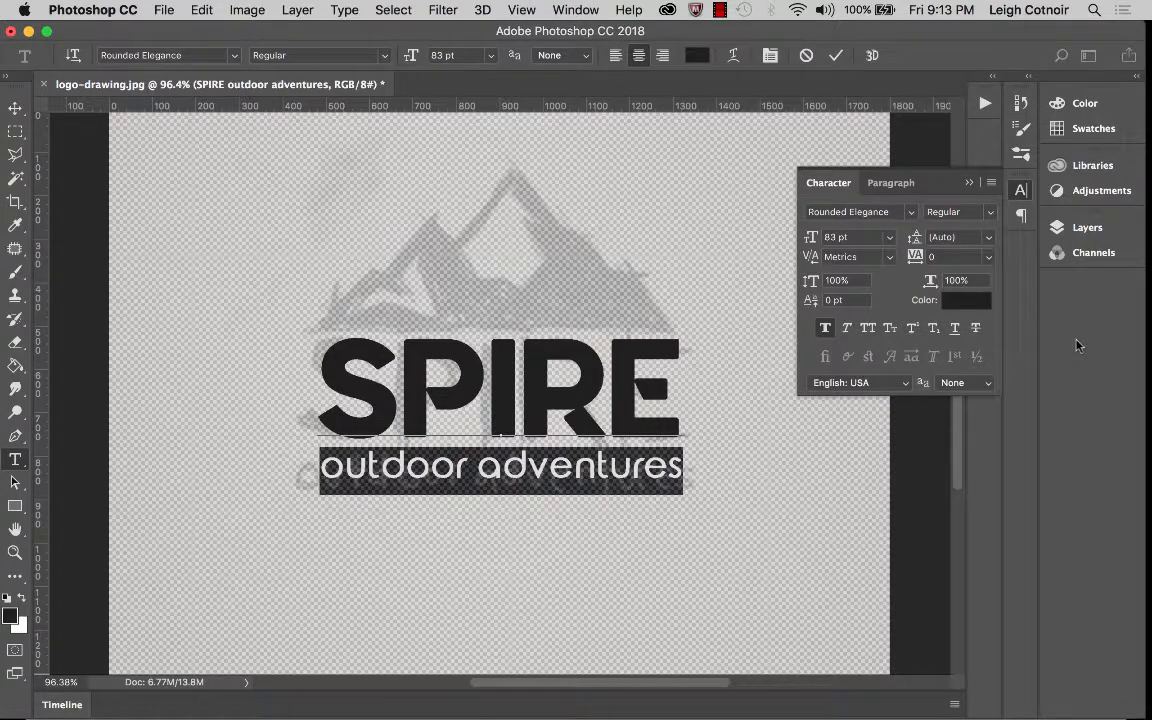
{"action": "left_click", "coordinate": [942, 237]}
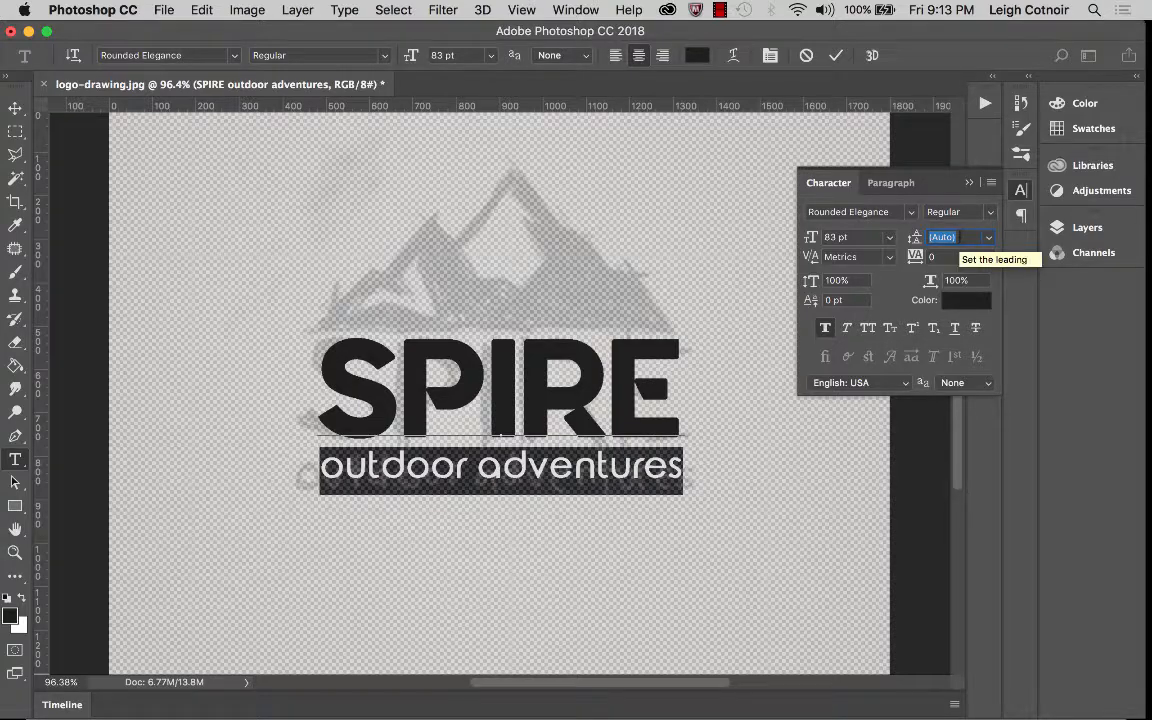
{"action": "type", "text": "103"}
{"action": "key", "text": "Return"}
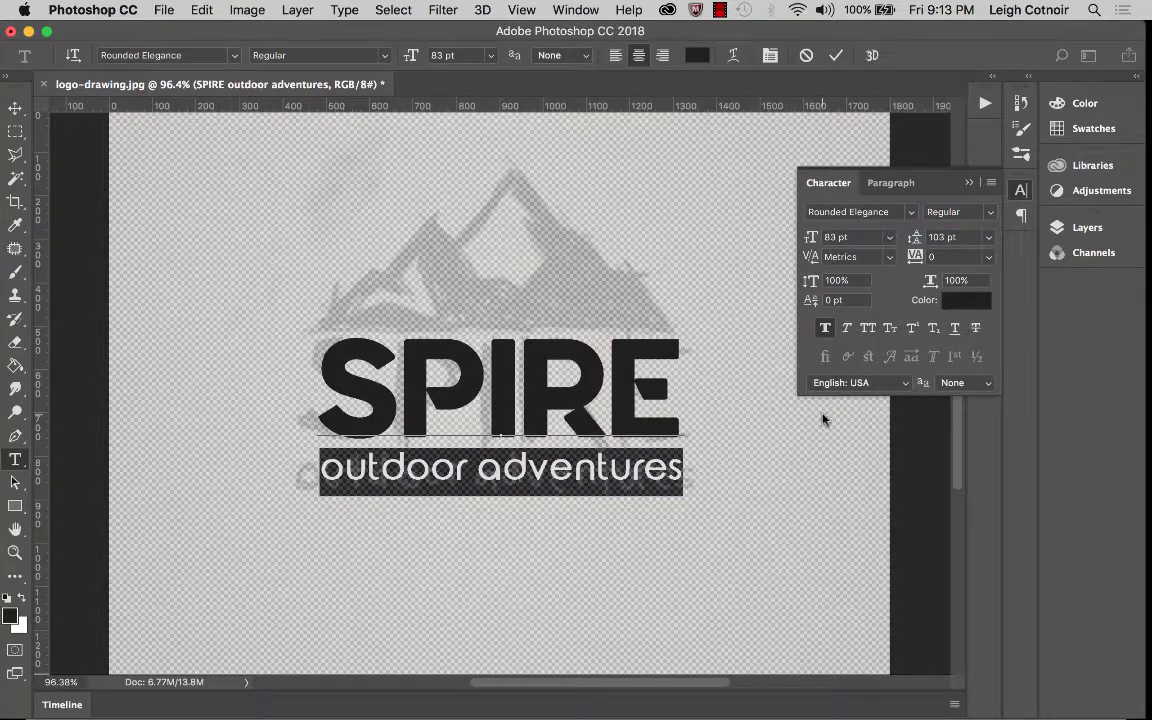
- Increase the leading of the selected tagline to 110 pt
{"action": "left_click", "coordinate": [943, 237]}
{"action": "left_click", "coordinate": [952, 237]}
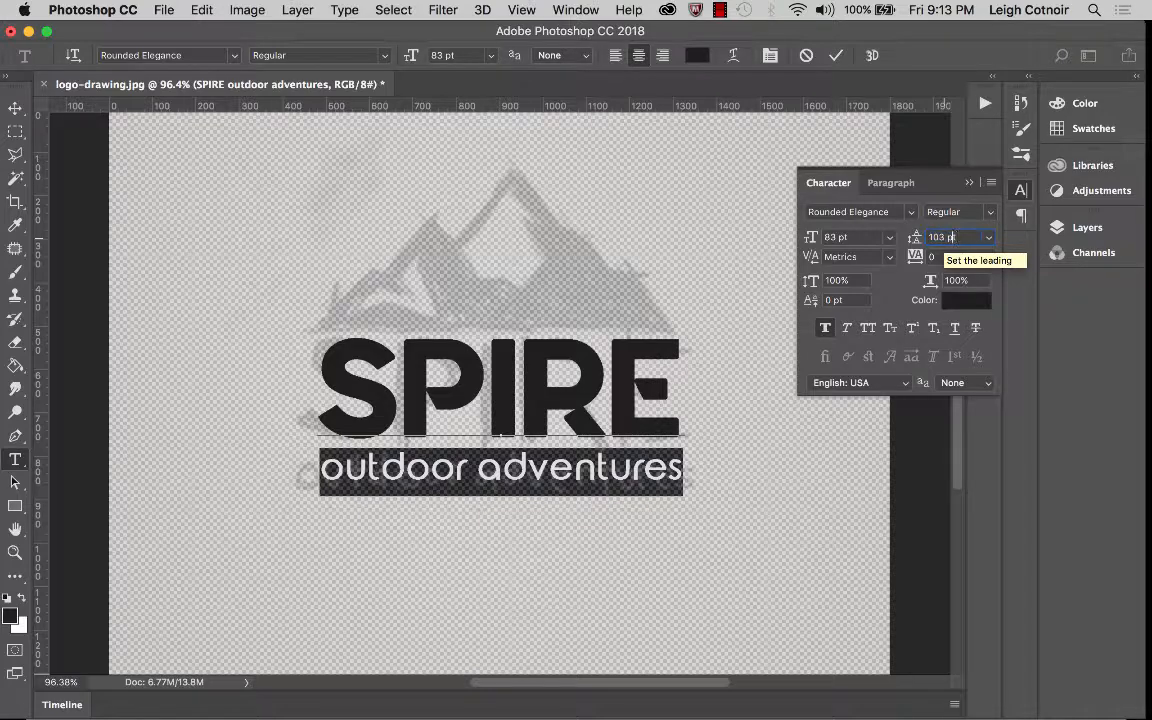
{"action": "key", "text": "BackSpace"}
{"action": "key", "text": "BackSpace"}
{"action": "key", "text": "Return"}
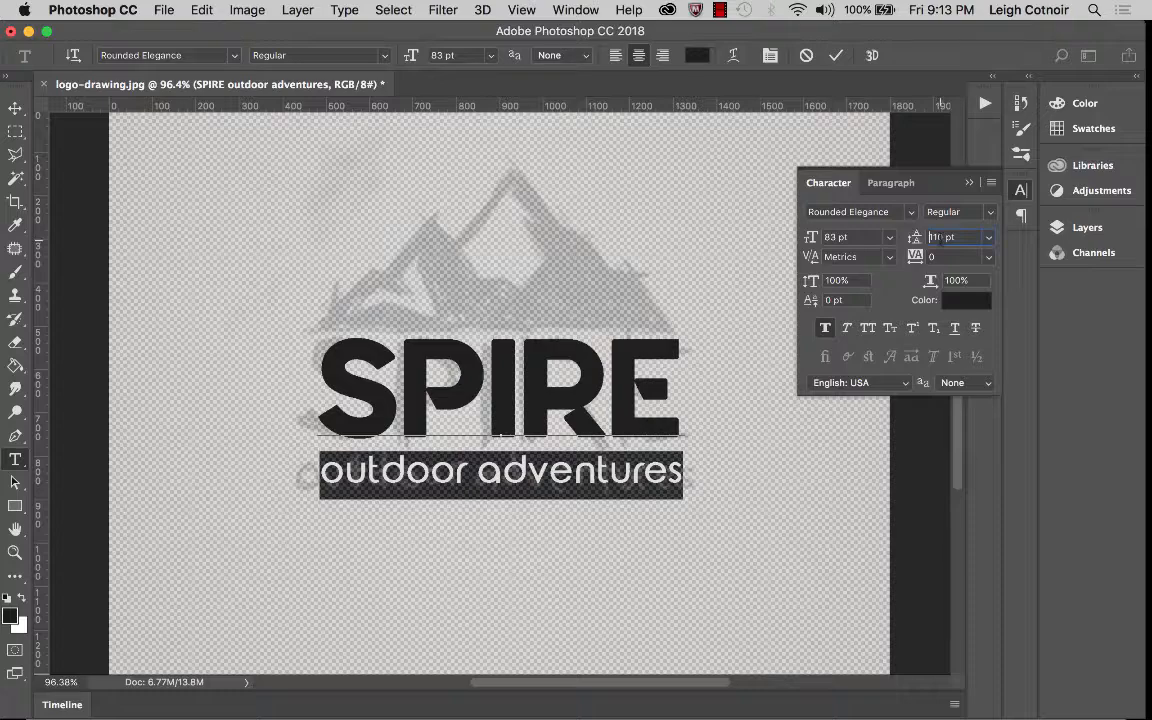
- Set the leading of the "outdoor adventures" line to 115 pt and commit the text
{"action": "double_click", "coordinate": [941, 238]}
{"action": "left_click", "coordinate": [941, 238]}
{"action": "key", "text": "BackSpace"}
{"action": "type", "text": "5"}
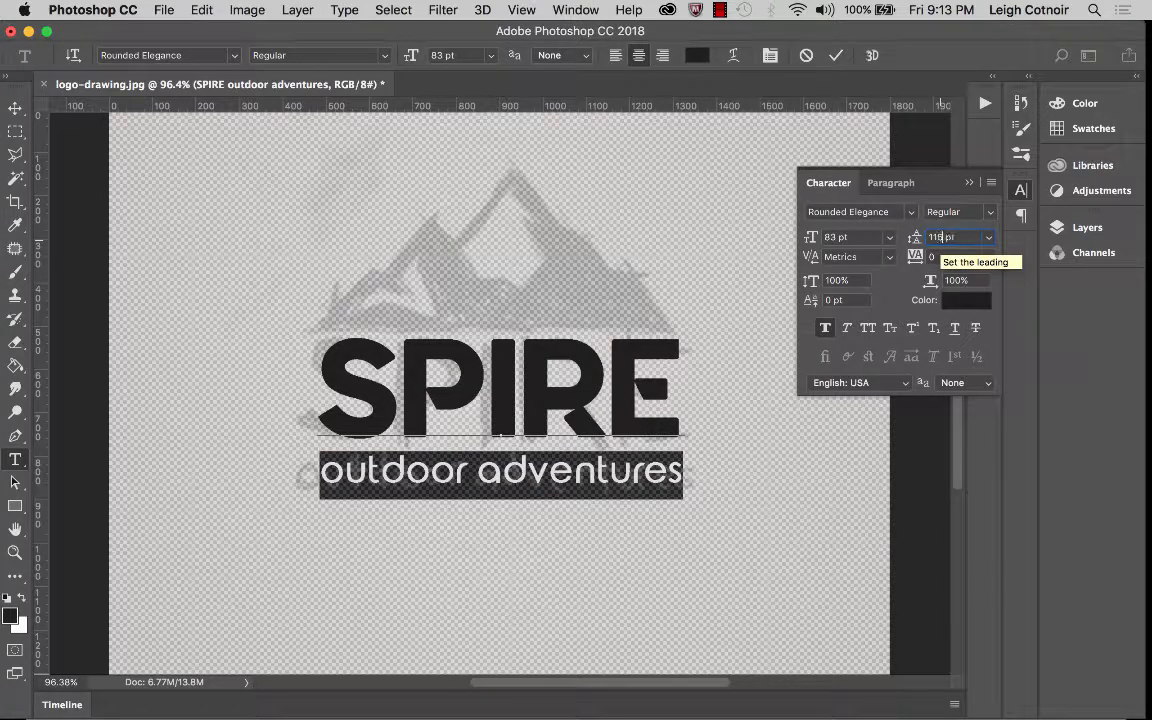
{"action": "key", "text": "Return"}
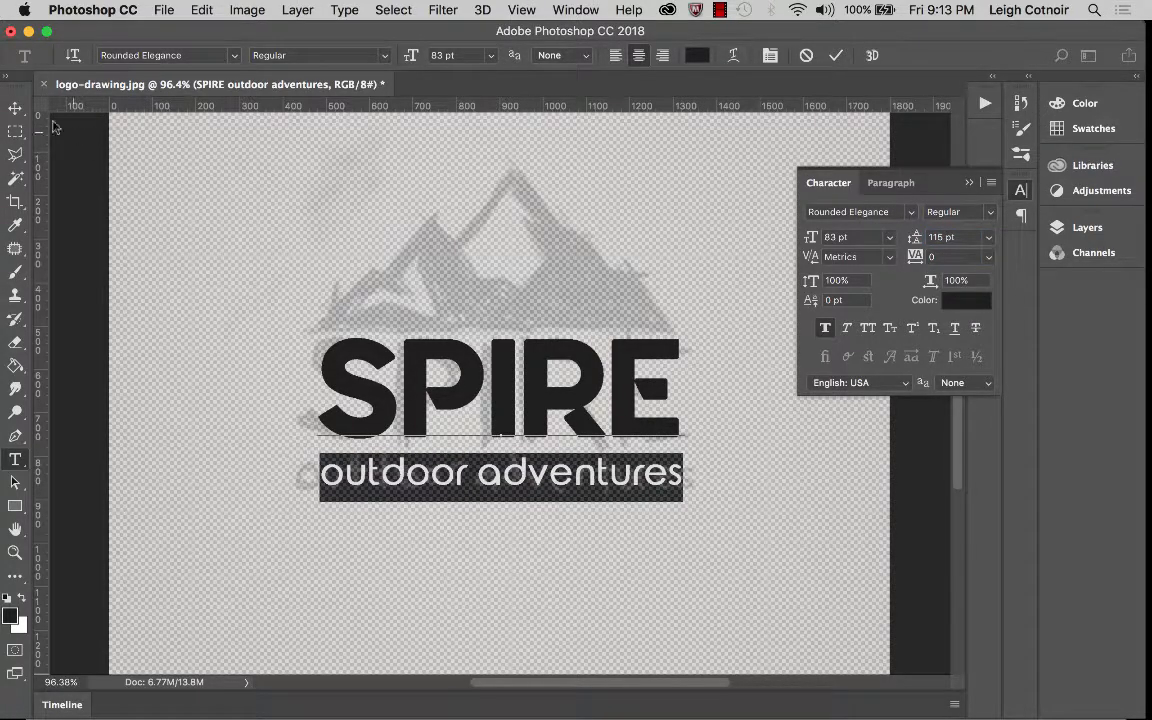
{"action": "left_click", "coordinate": [15, 108]}
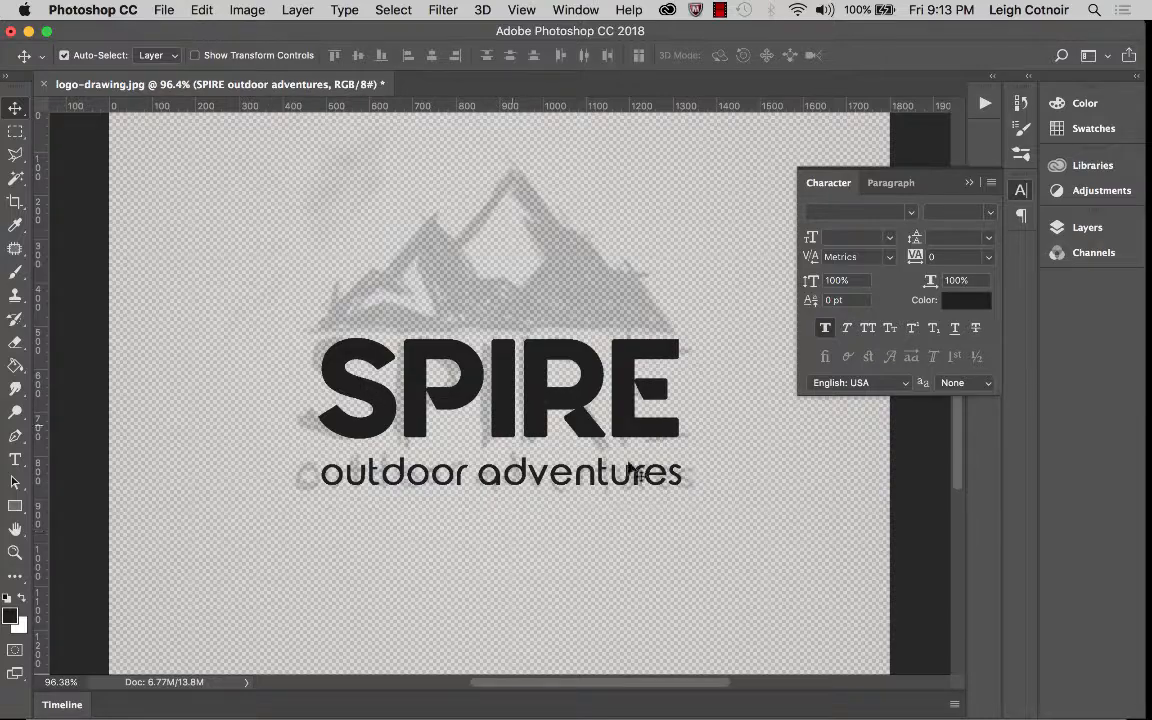
- Review the respaced title and tagline with the Layer 0 sketch hidden, and turn the sketch back on
{"action": "left_click", "coordinate": [1085, 227]}
{"action": "left_click", "coordinate": [838, 366]}
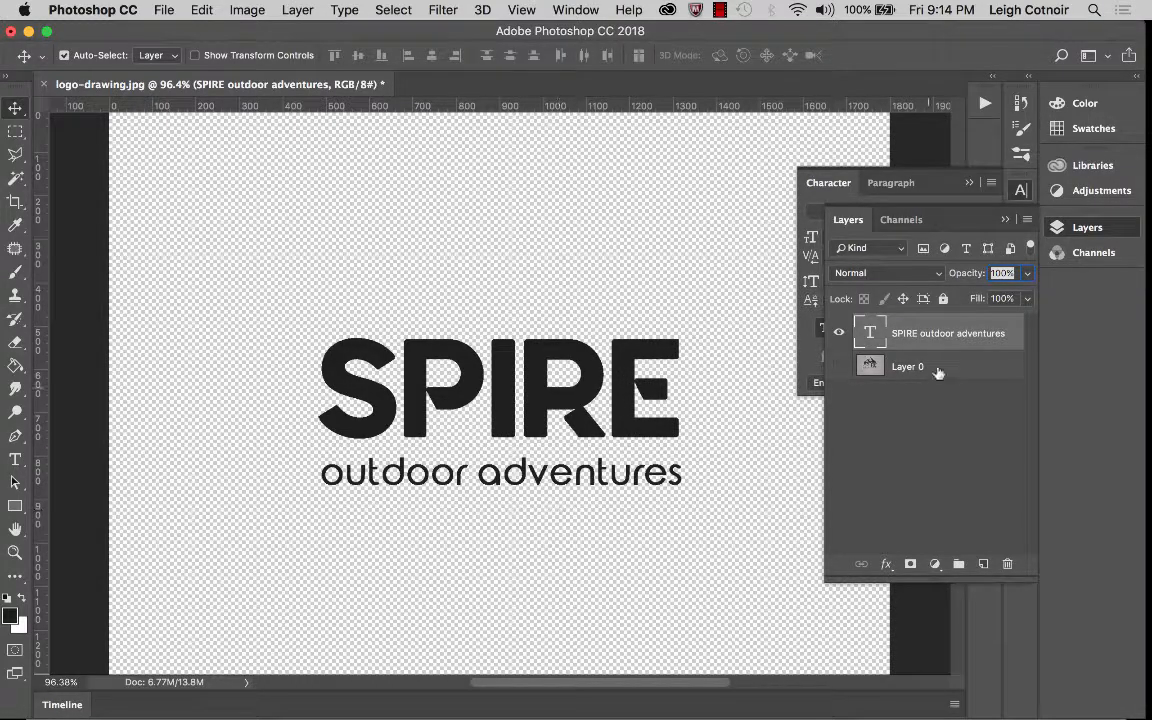
{"action": "left_click", "coordinate": [1005, 221]}
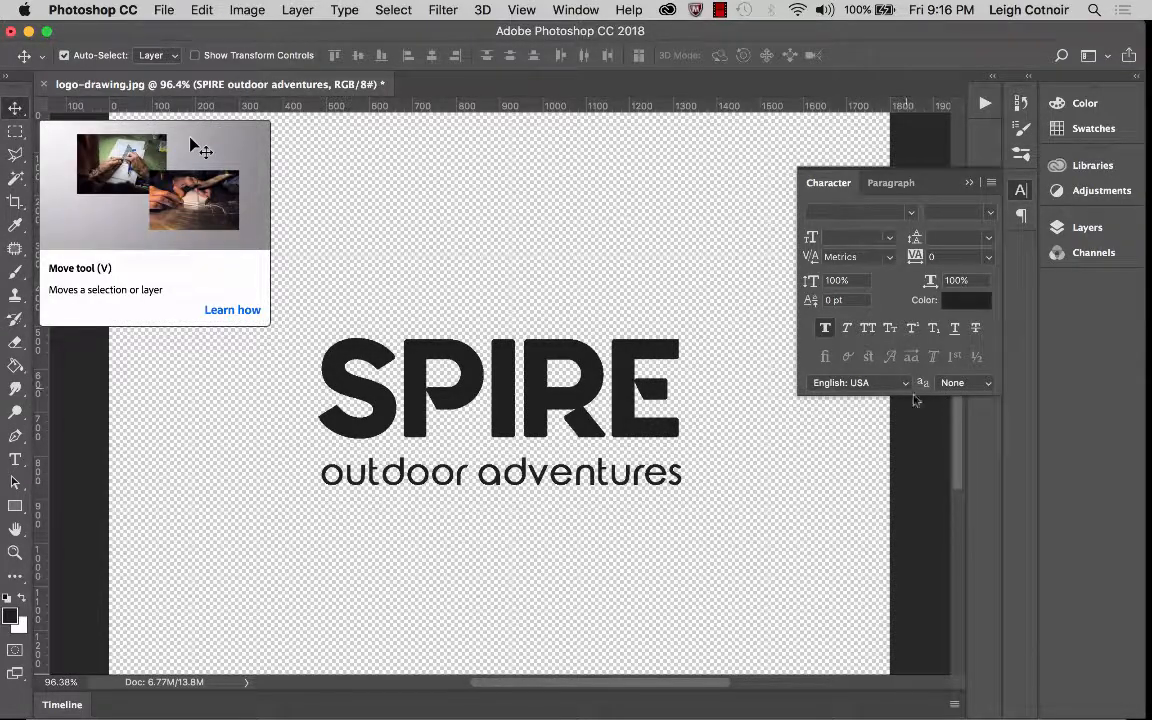
{"action": "left_click", "coordinate": [1087, 227]}
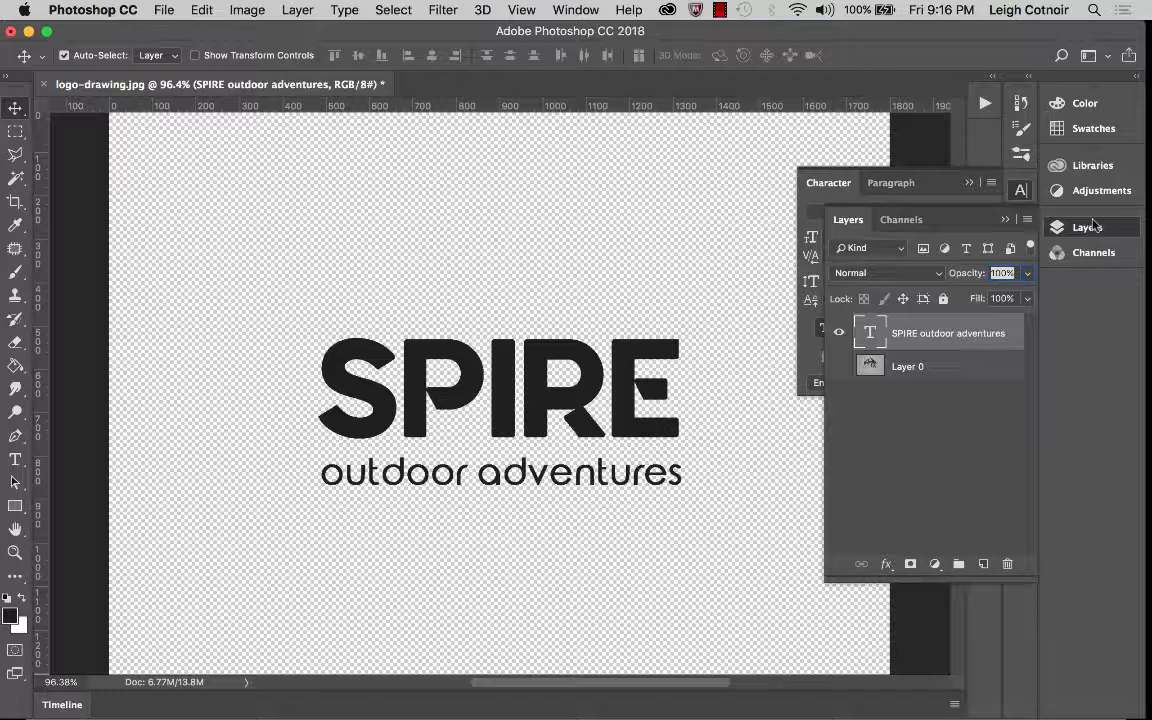
{"action": "left_click", "coordinate": [838, 367]}
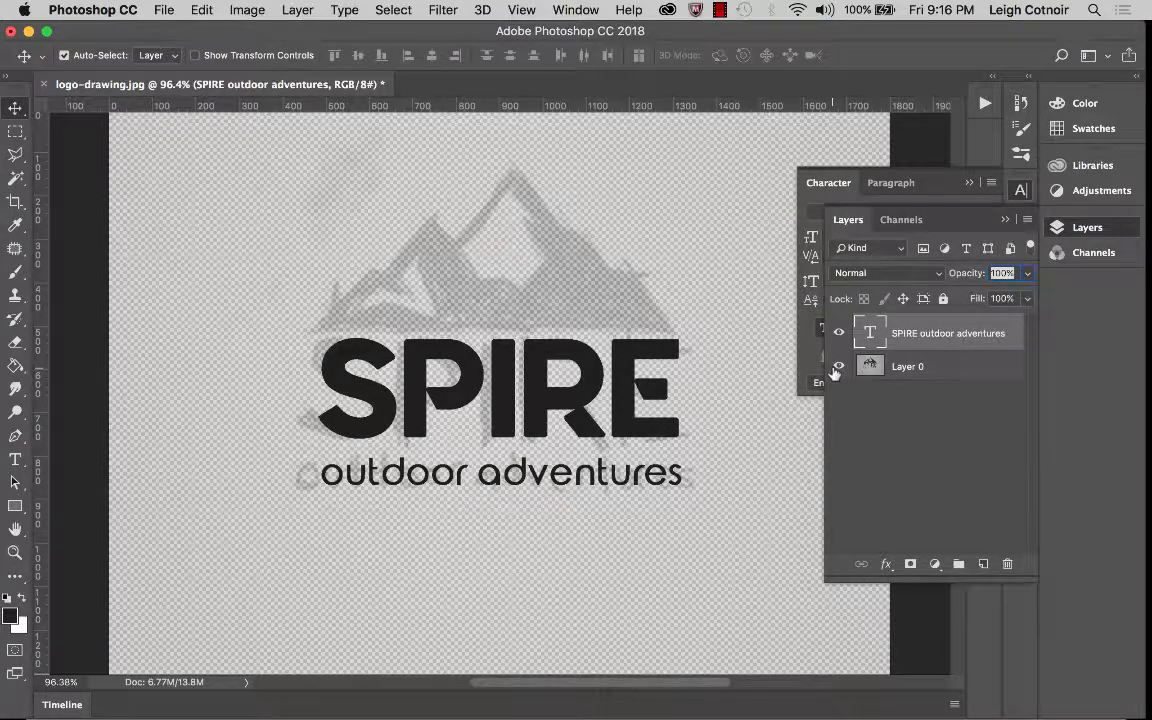